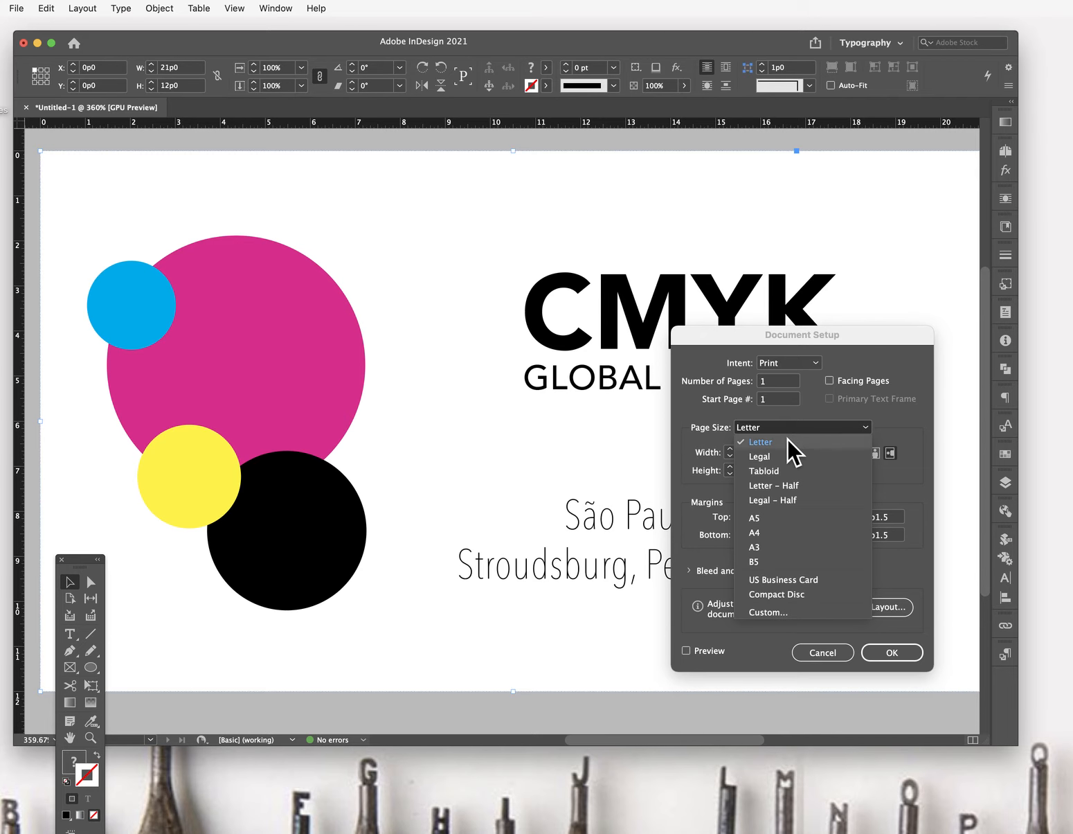
Set the document's page size to Letter in portrait orientation.
left_click(786, 441)
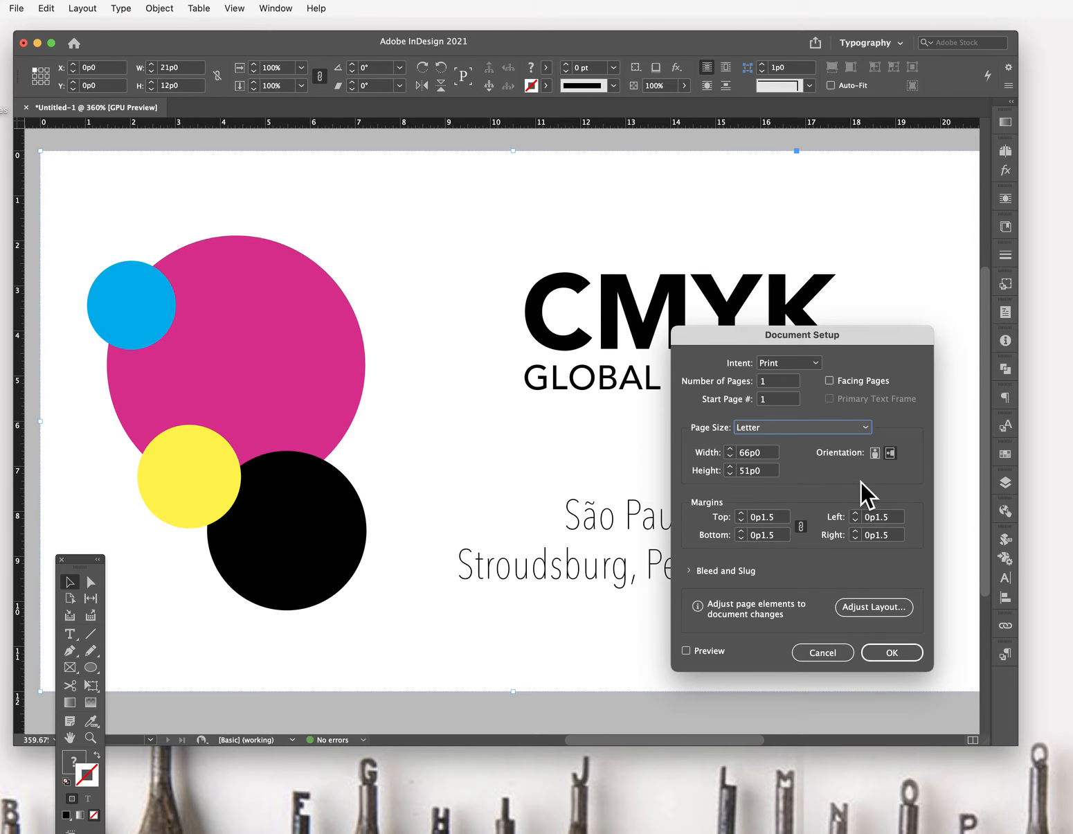
left_click(875, 453)
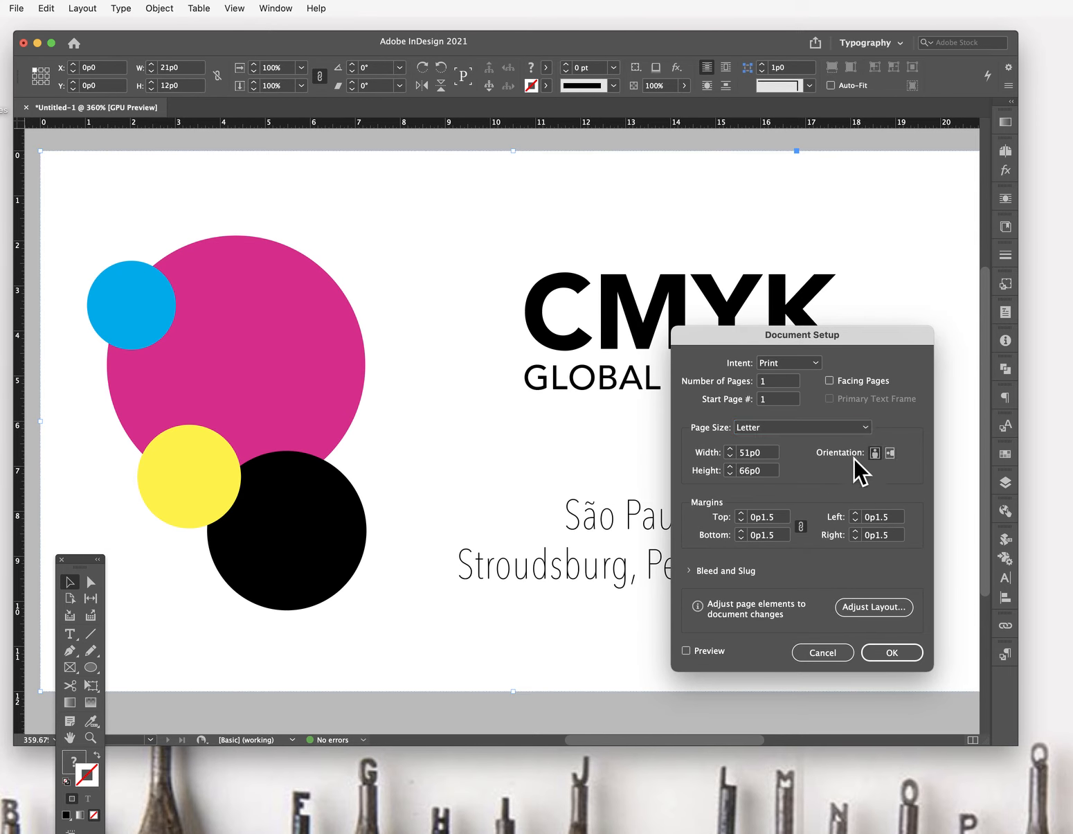
left_click(882, 651)
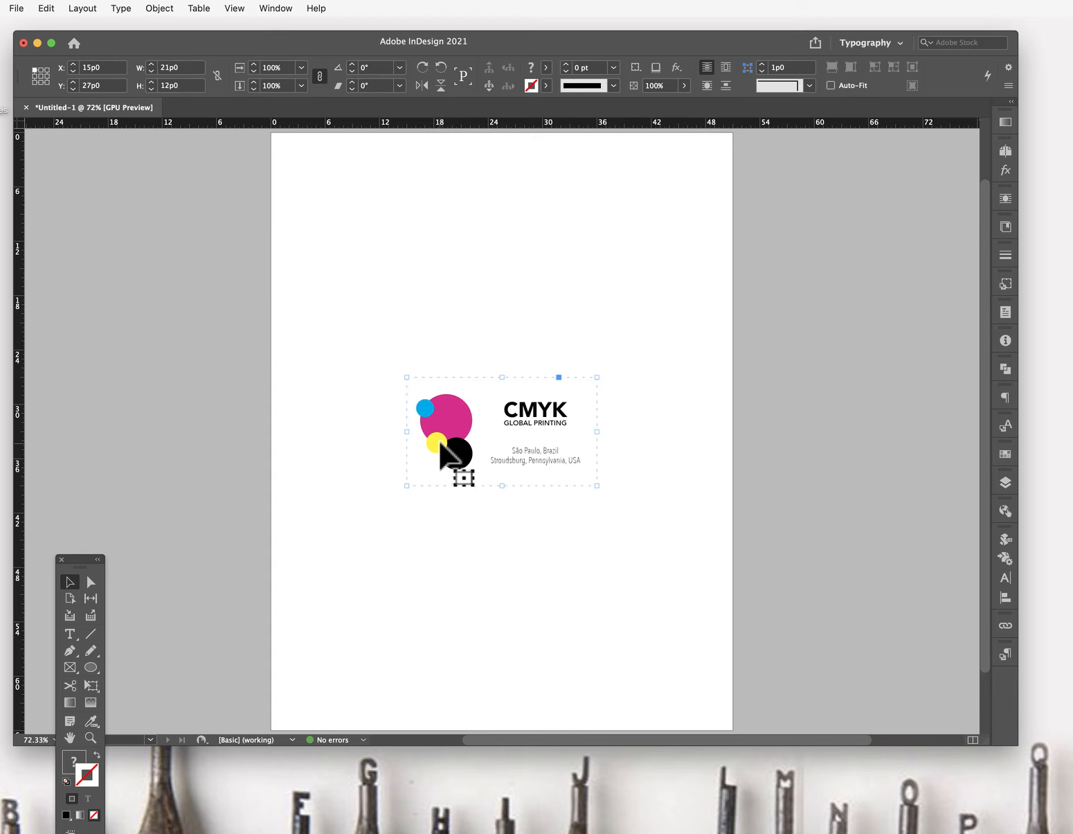
Move the card near the page's upper-left corner and repeat it as a grid of 5 rows and 2 columns, offset 12p0 vertically and 21p0 horizontally.
left_click_drag(447, 423, 342, 207)
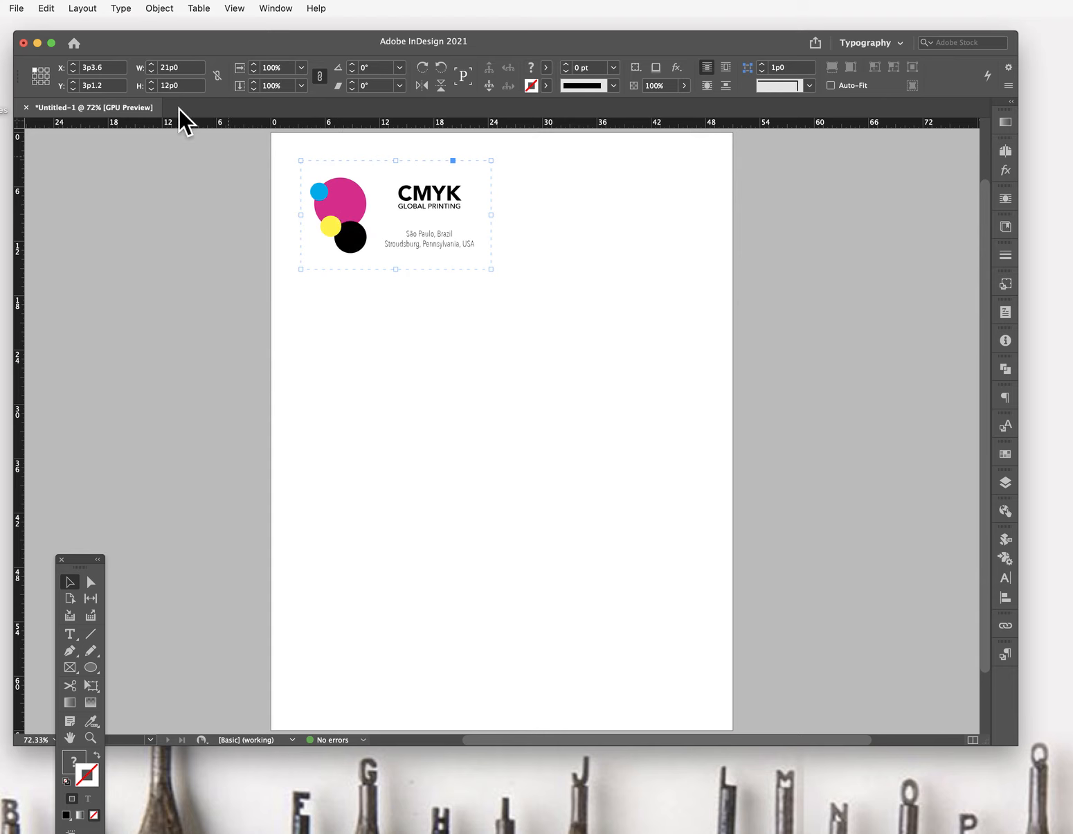
left_click(46, 9)
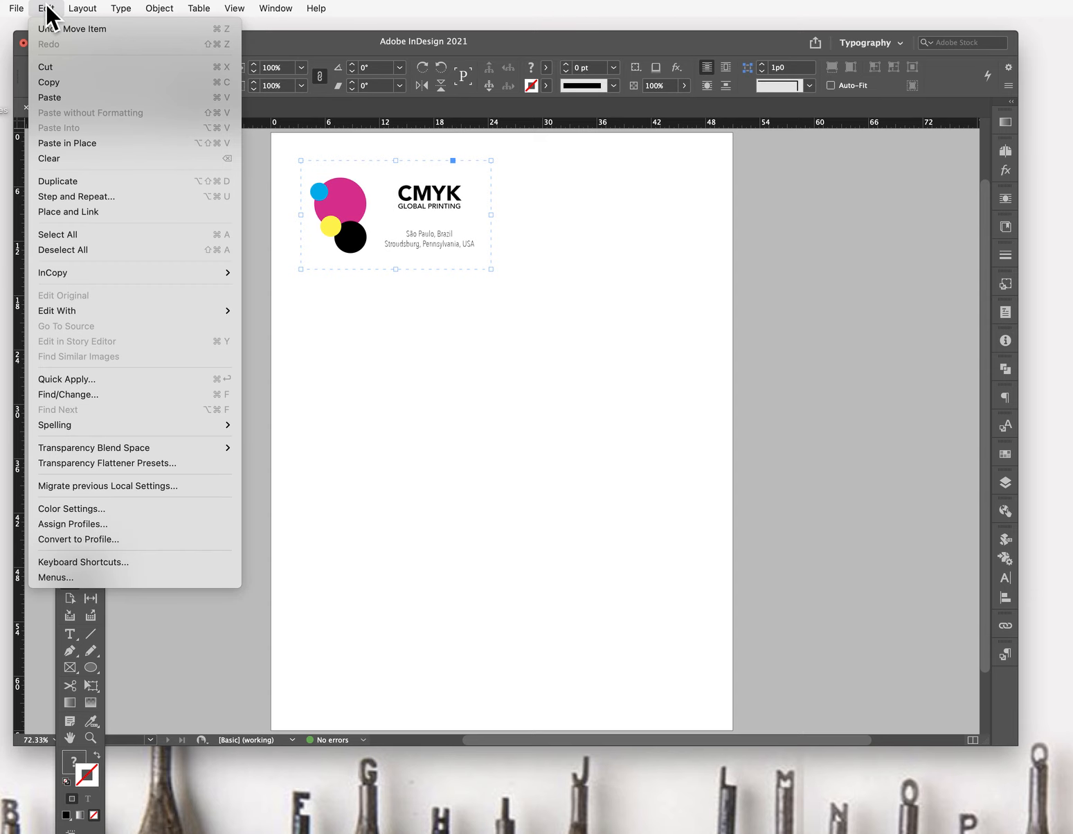
left_click(101, 192)
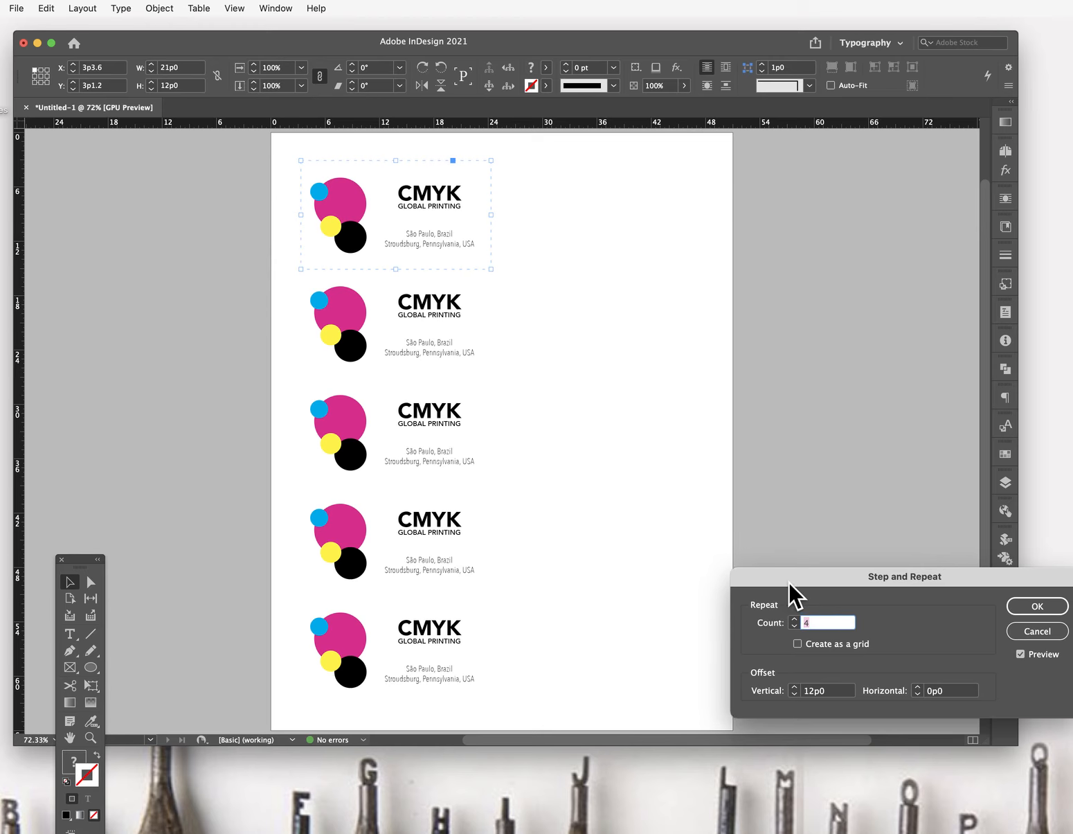
left_click_drag(790, 583, 617, 437)
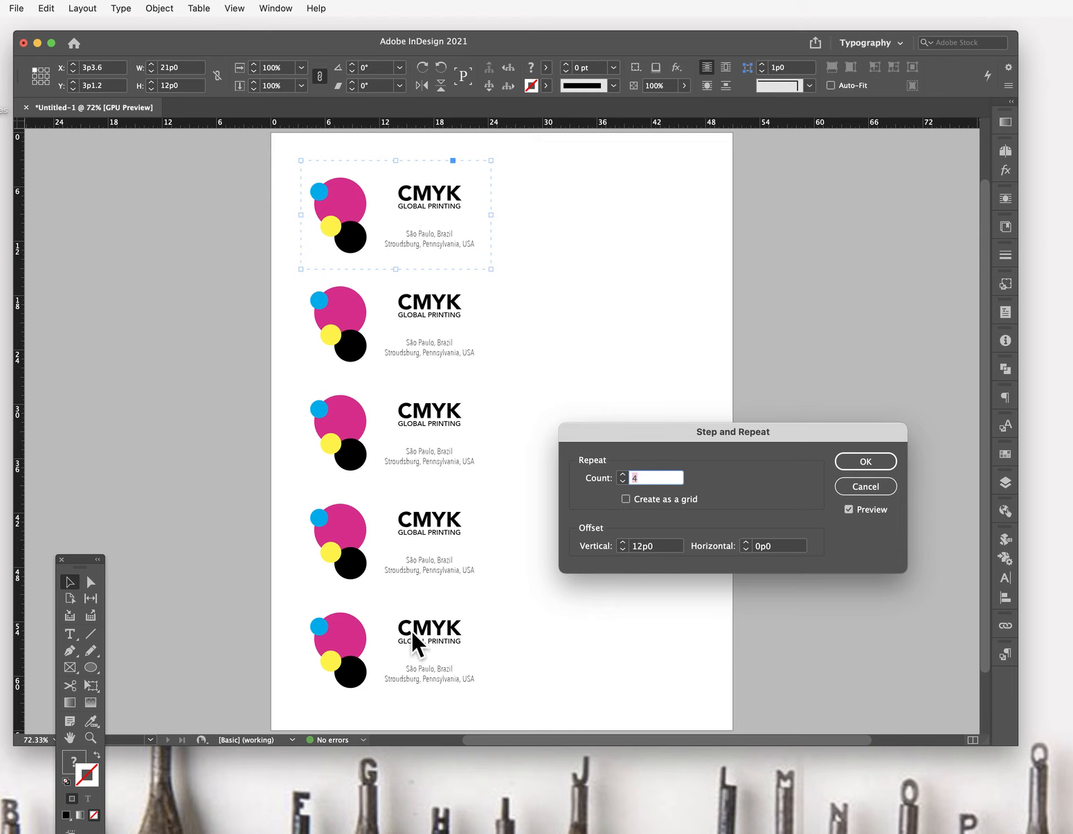
left_click(655, 545)
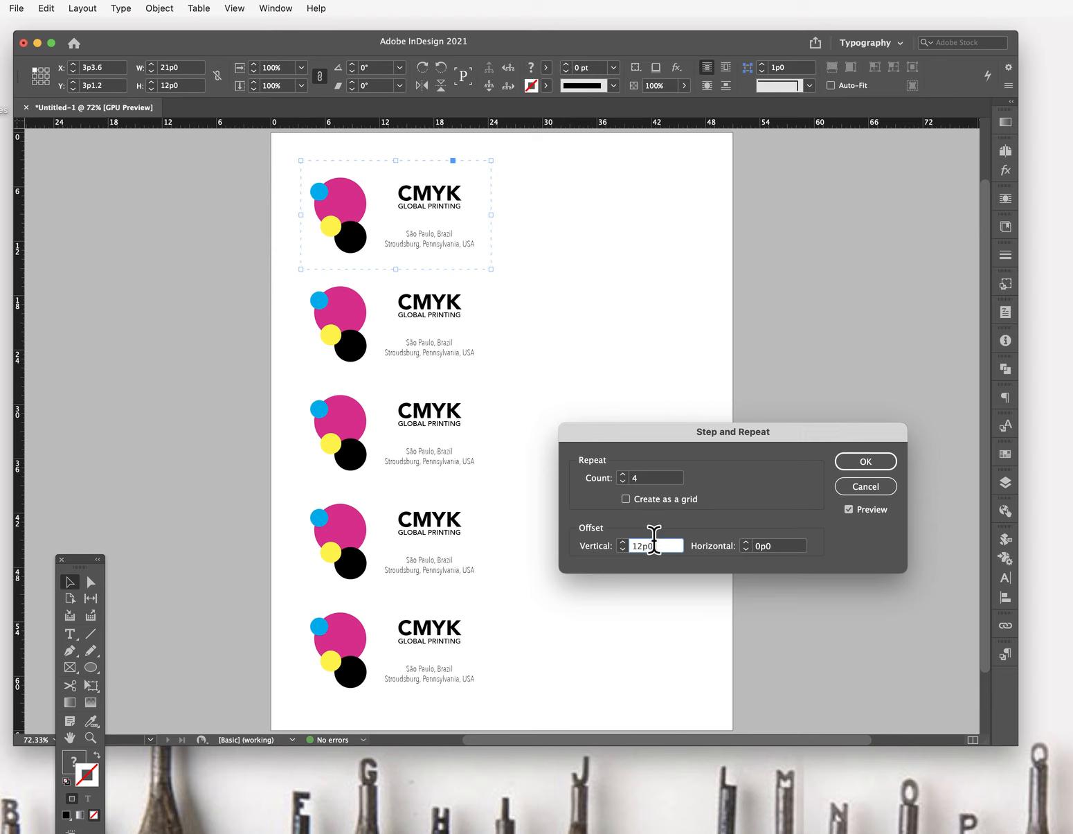
left_click(625, 499)
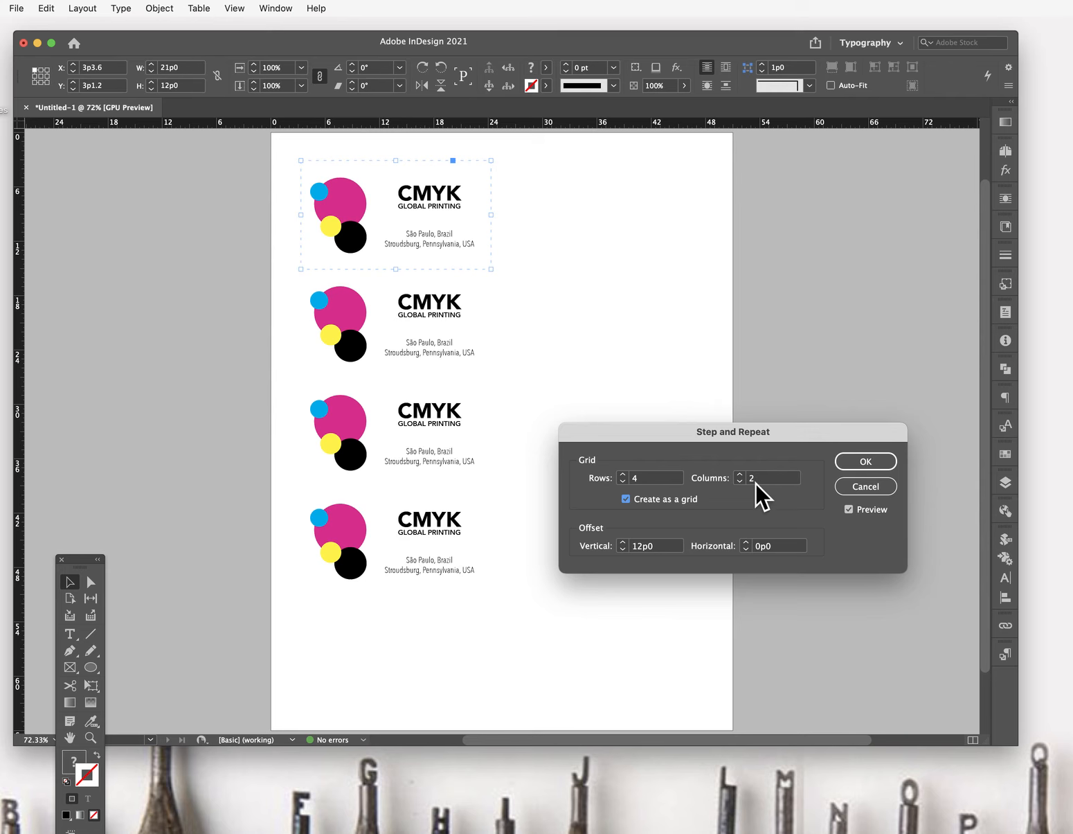
left_click(758, 547)
double_click(761, 546)
type("21p")
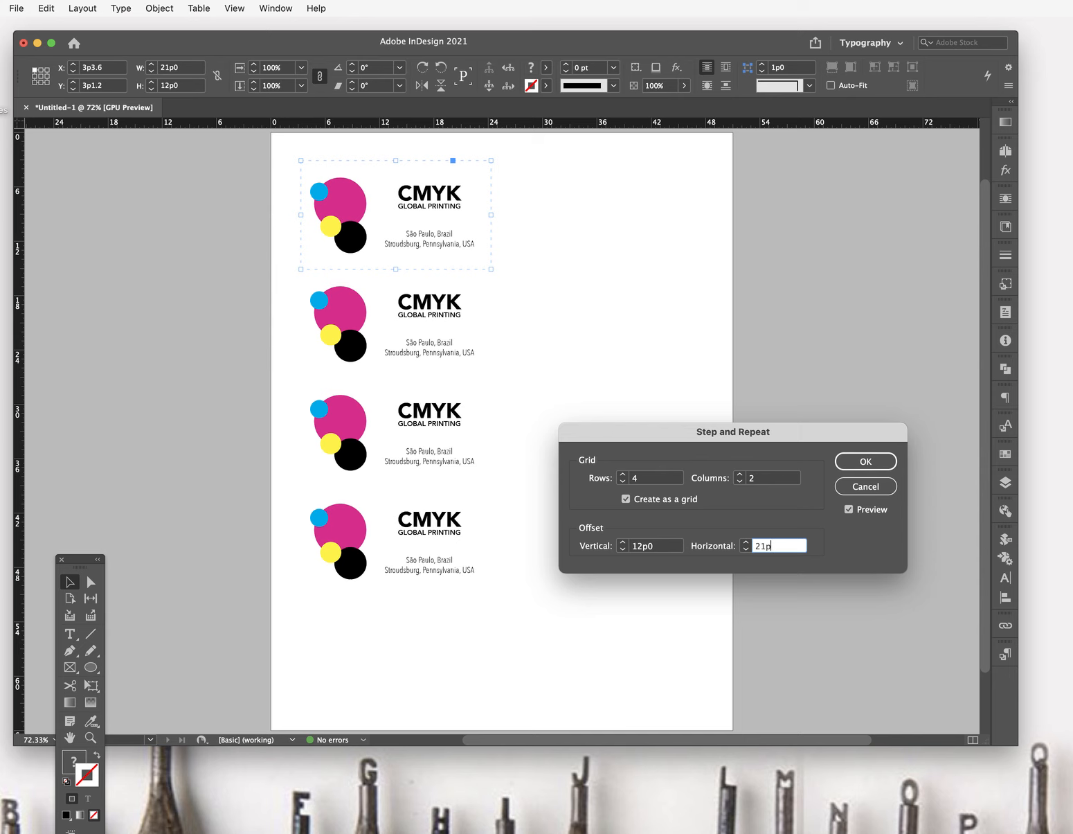
left_click(653, 477)
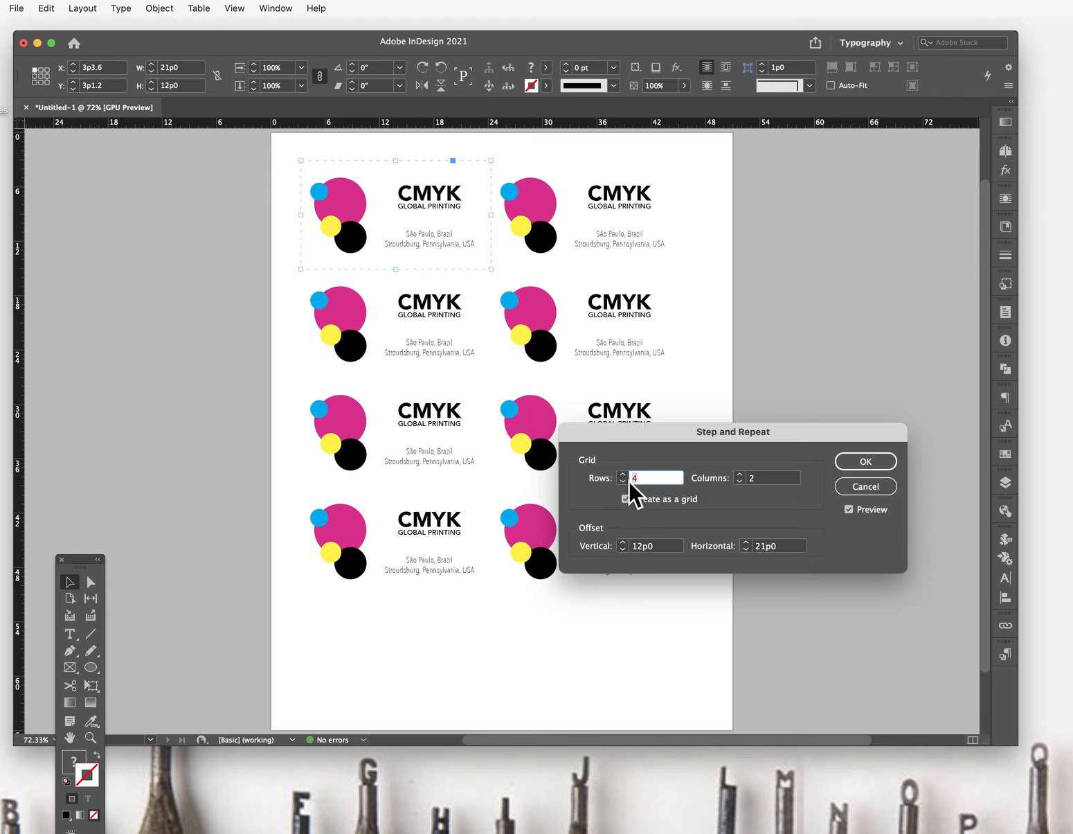
left_click(781, 478)
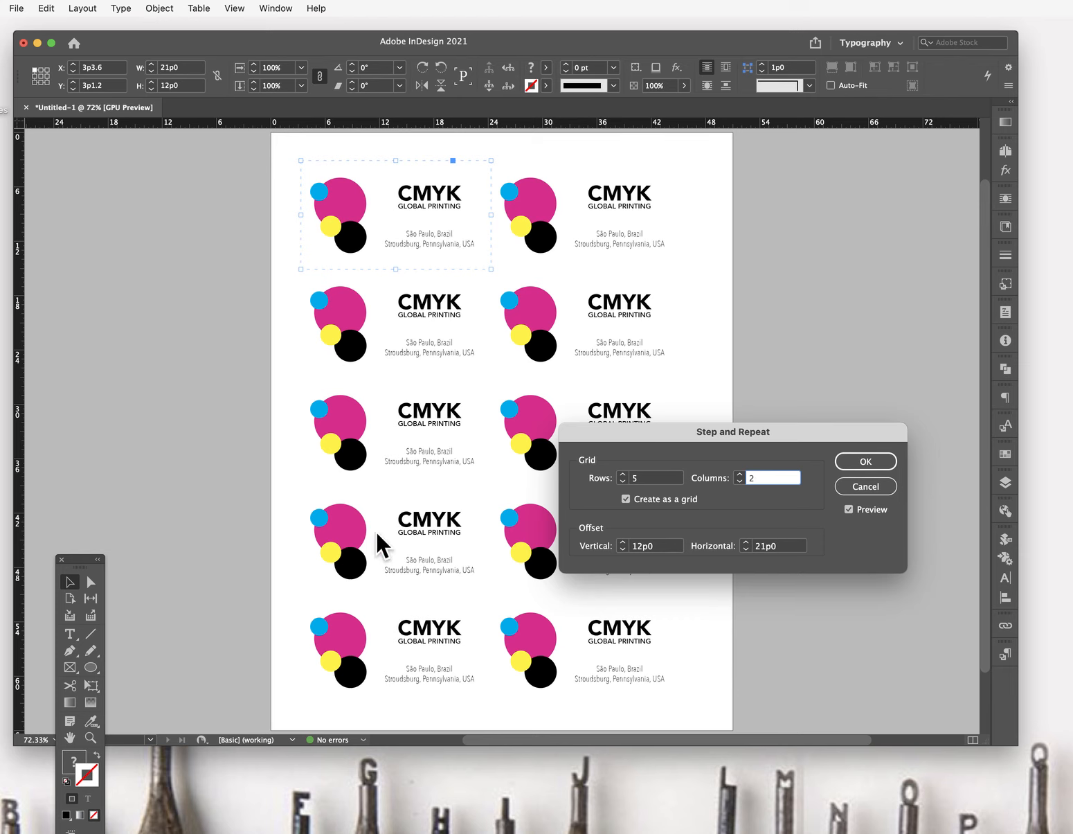
left_click(857, 460)
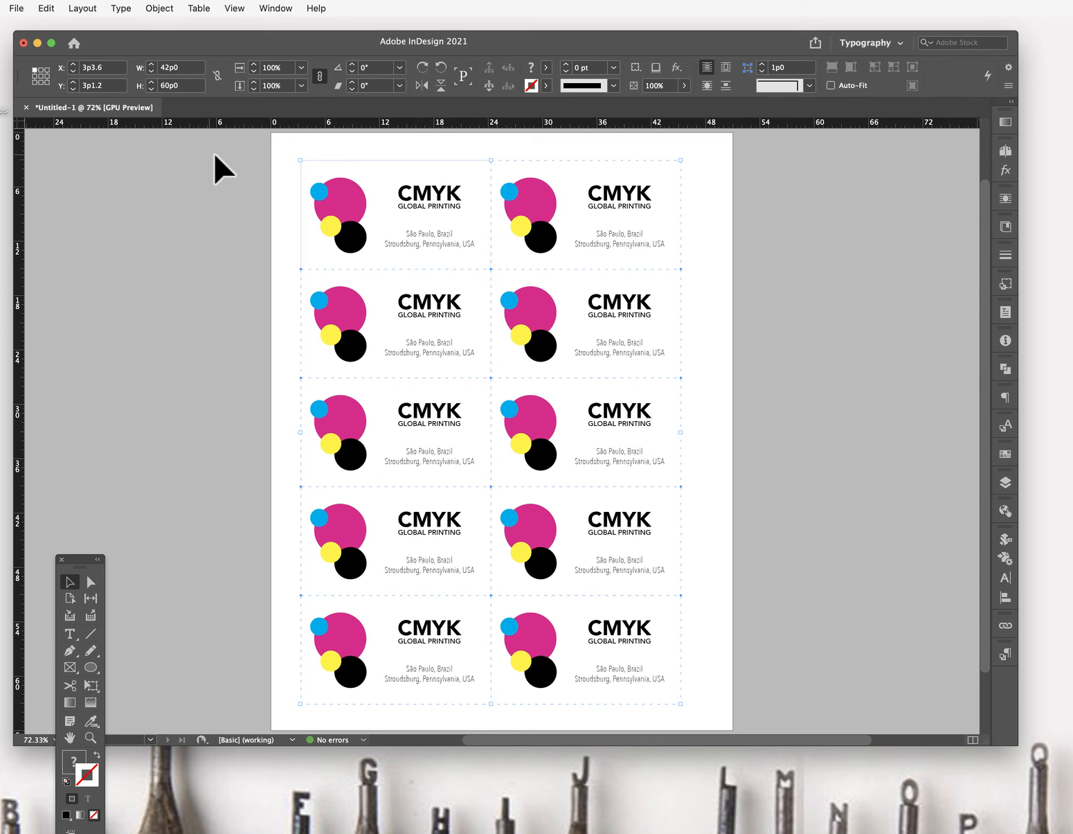
Select all the business cards on the page and group them.
left_click_drag(240, 182, 610, 656)
left_click(153, 8)
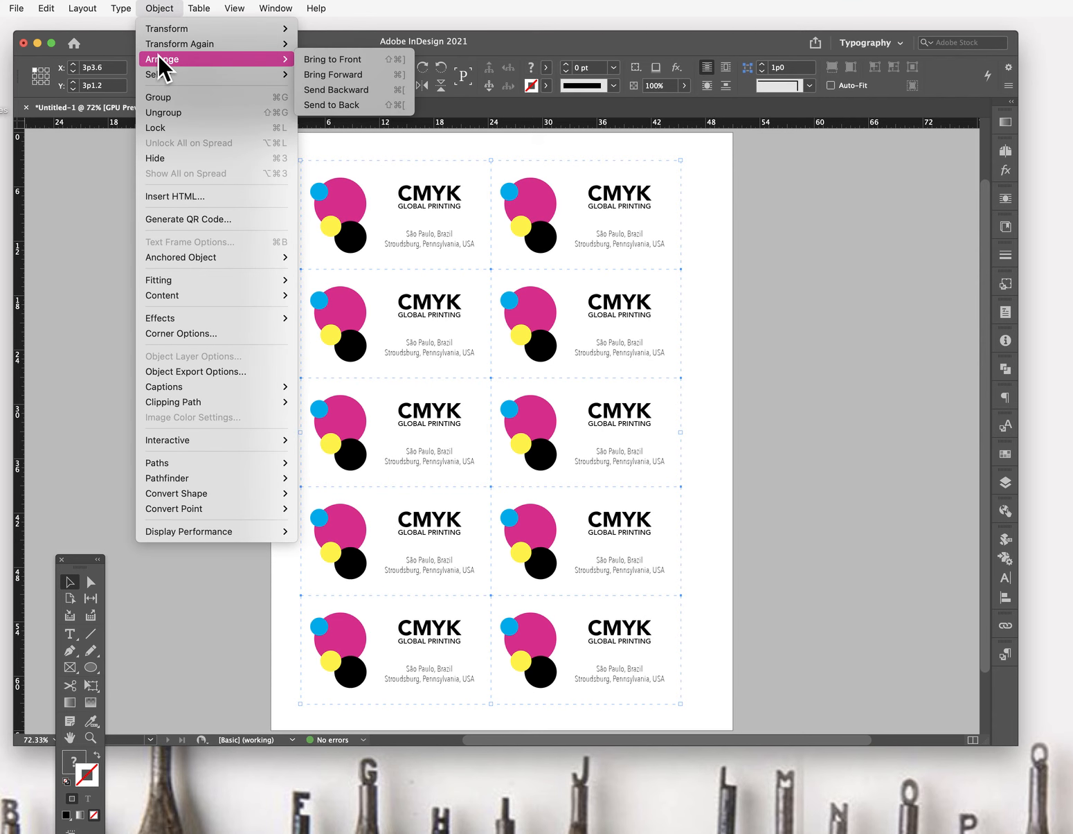
left_click(156, 98)
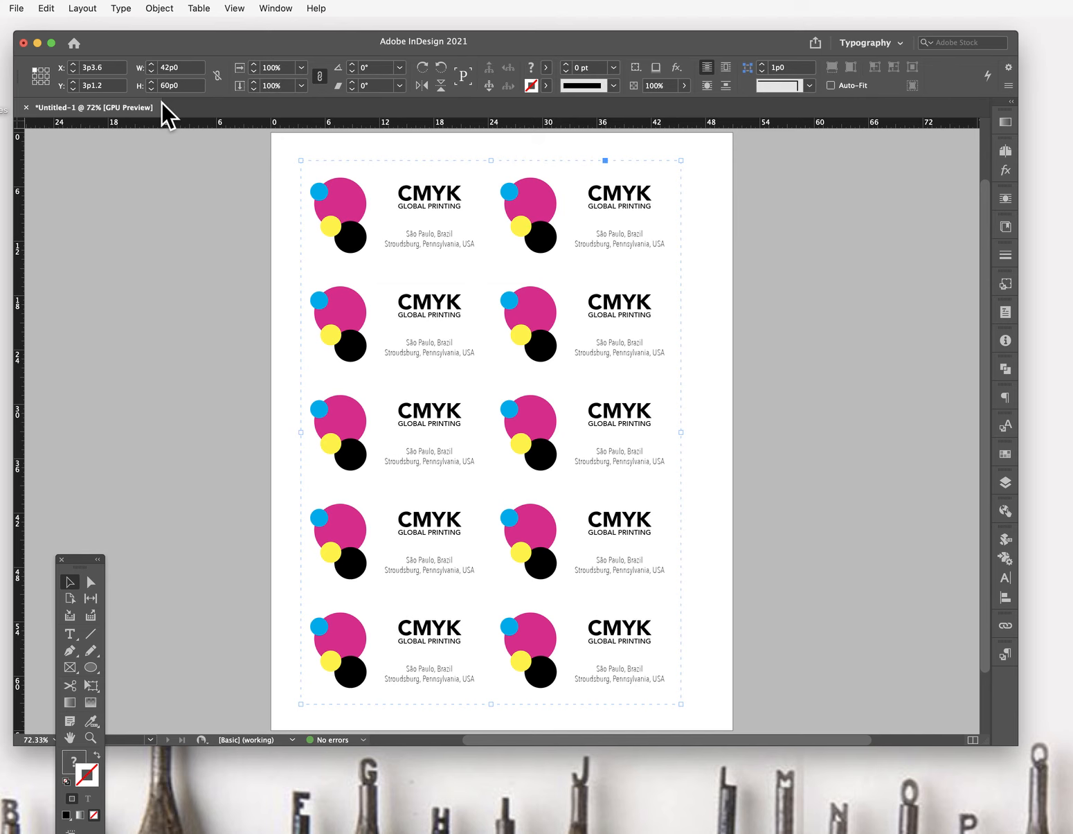
Show the available scripts and expand the sample JavaScript folder.
left_click(275, 9)
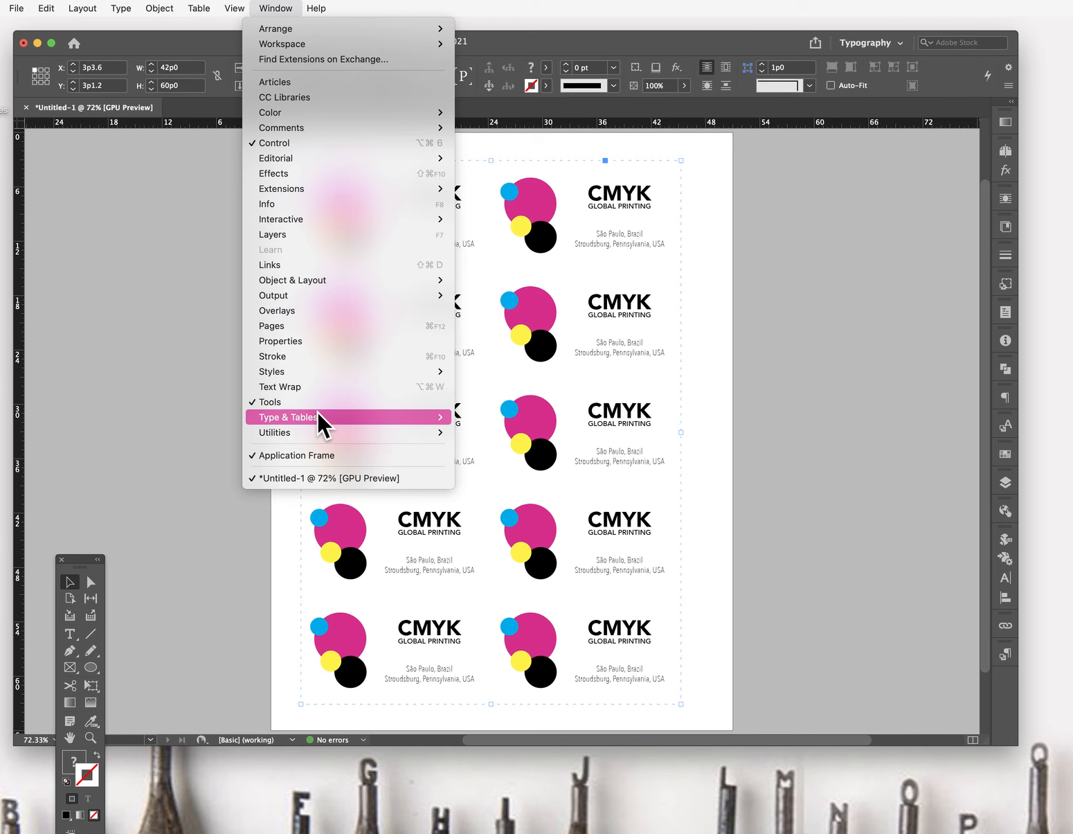
mouse_move(312, 431)
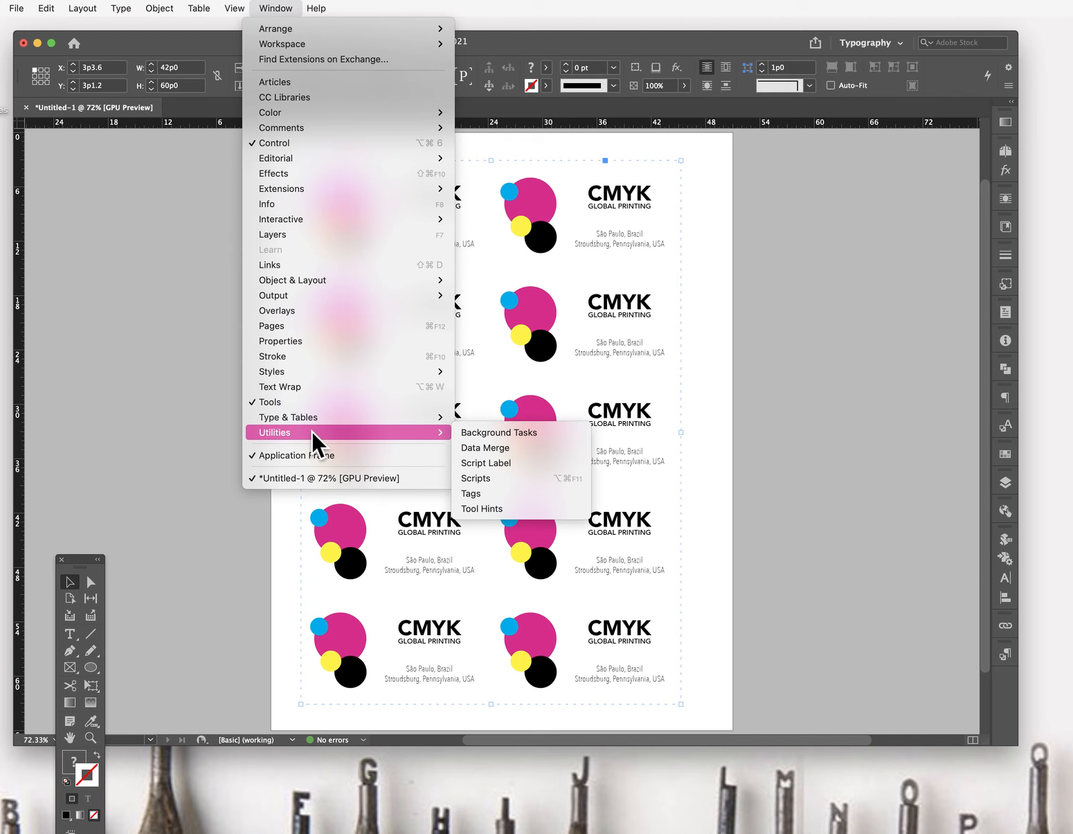
left_click(472, 479)
left_click_drag(513, 396, 787, 409)
scroll(953, 545, "up", 3)
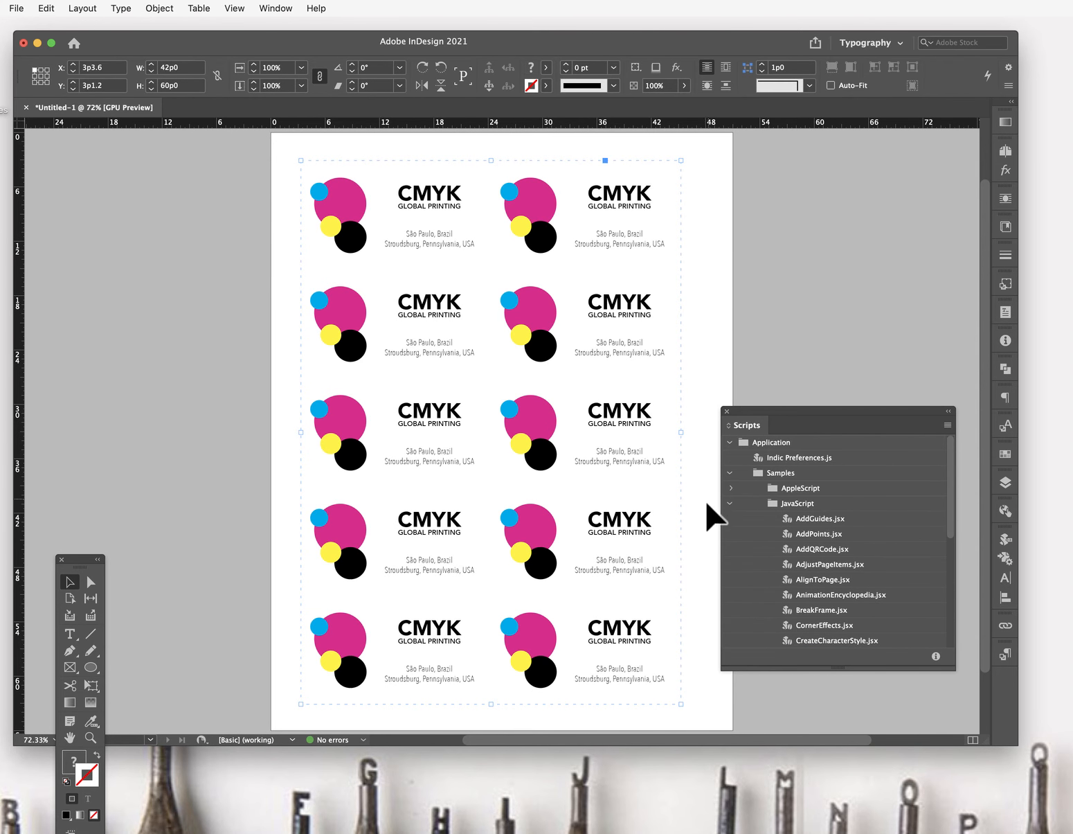
left_click(729, 504)
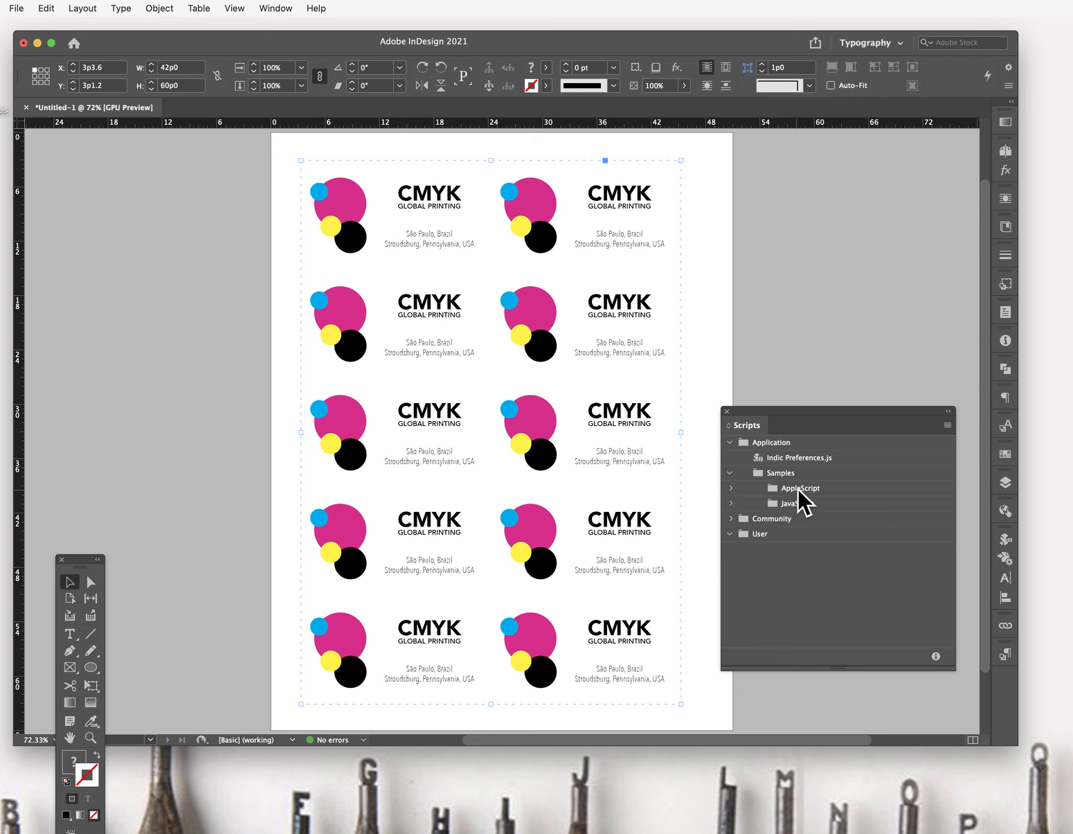
left_click(732, 503)
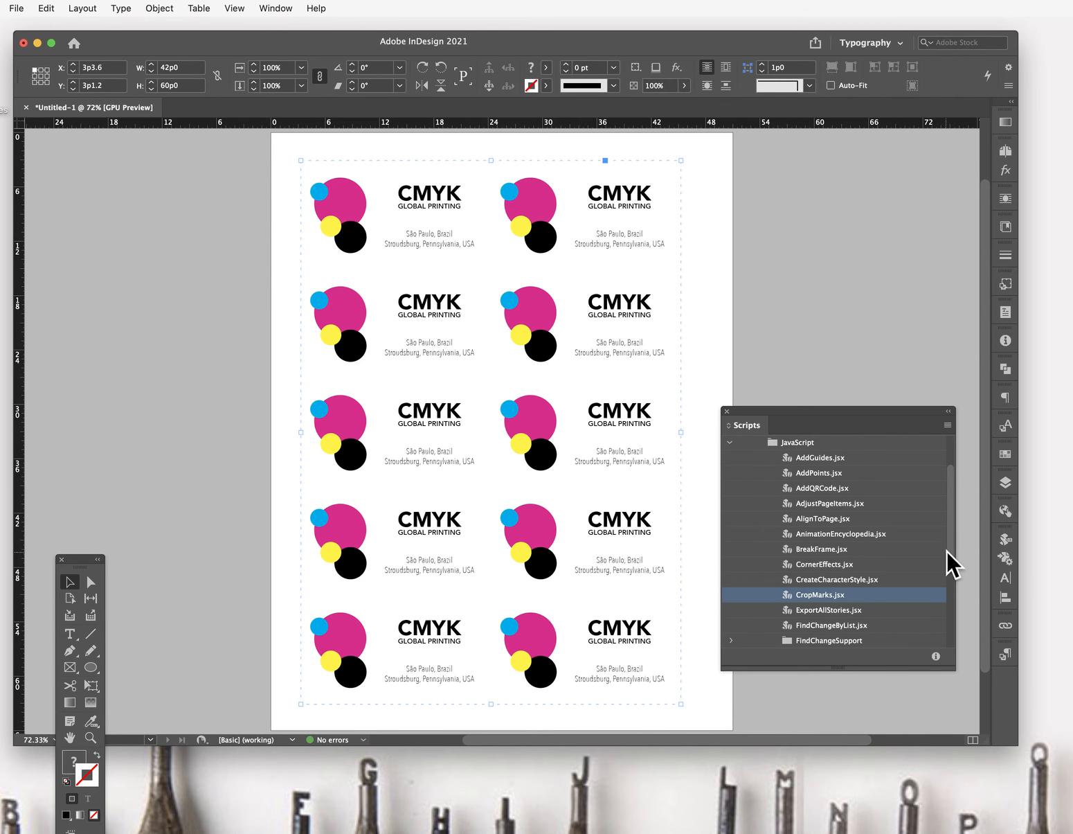
Run the AlignToPage.jsx script on the card group with both vertical and horizontal alignment set to Center.
left_click_drag(950, 554, 949, 526)
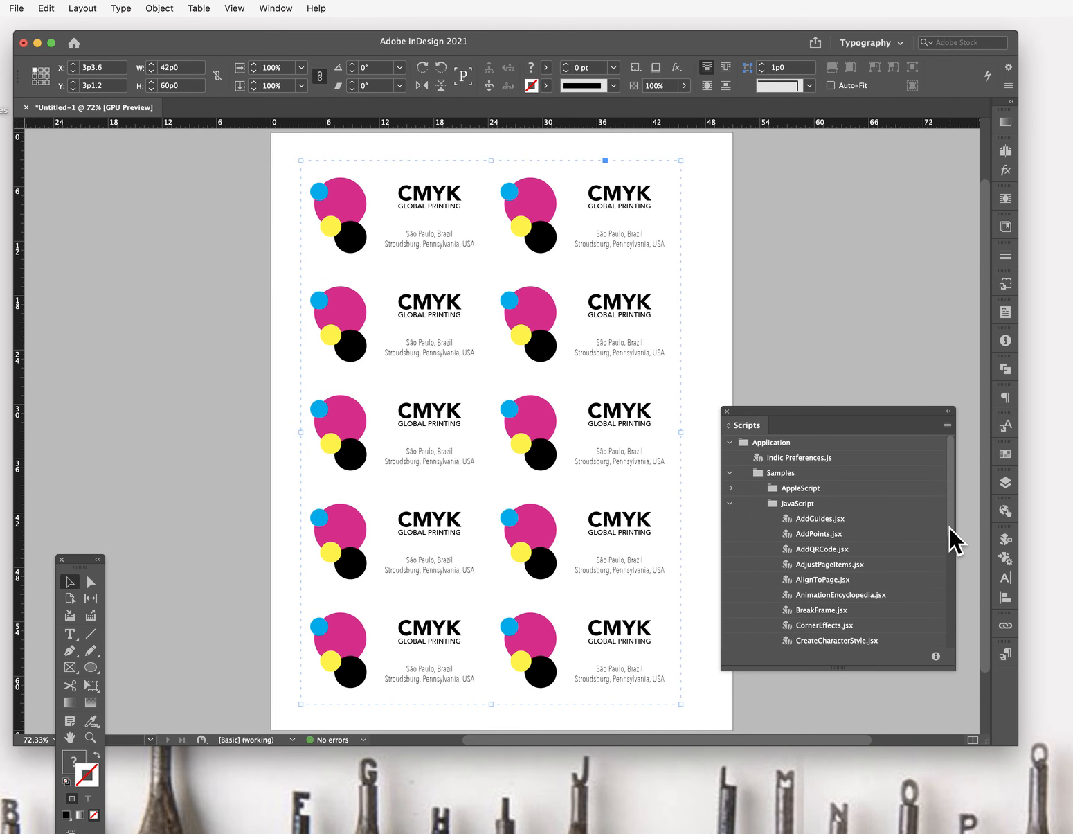
left_click(803, 581)
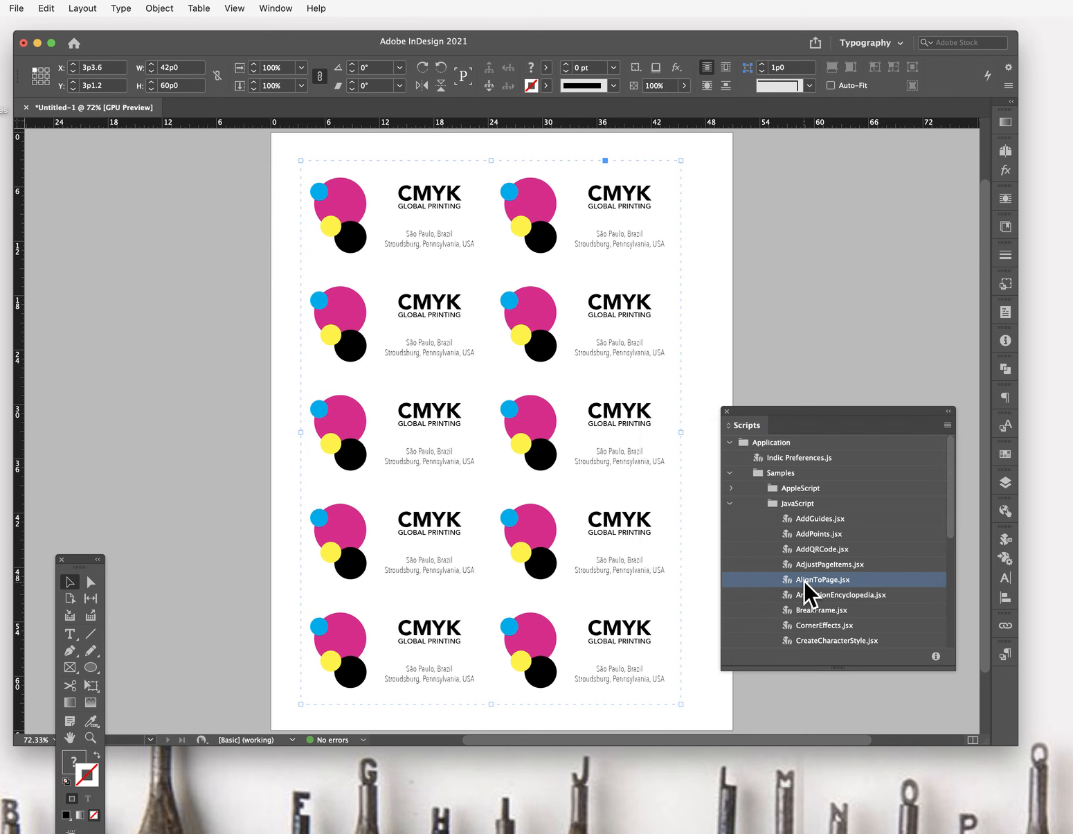
double_click(804, 580)
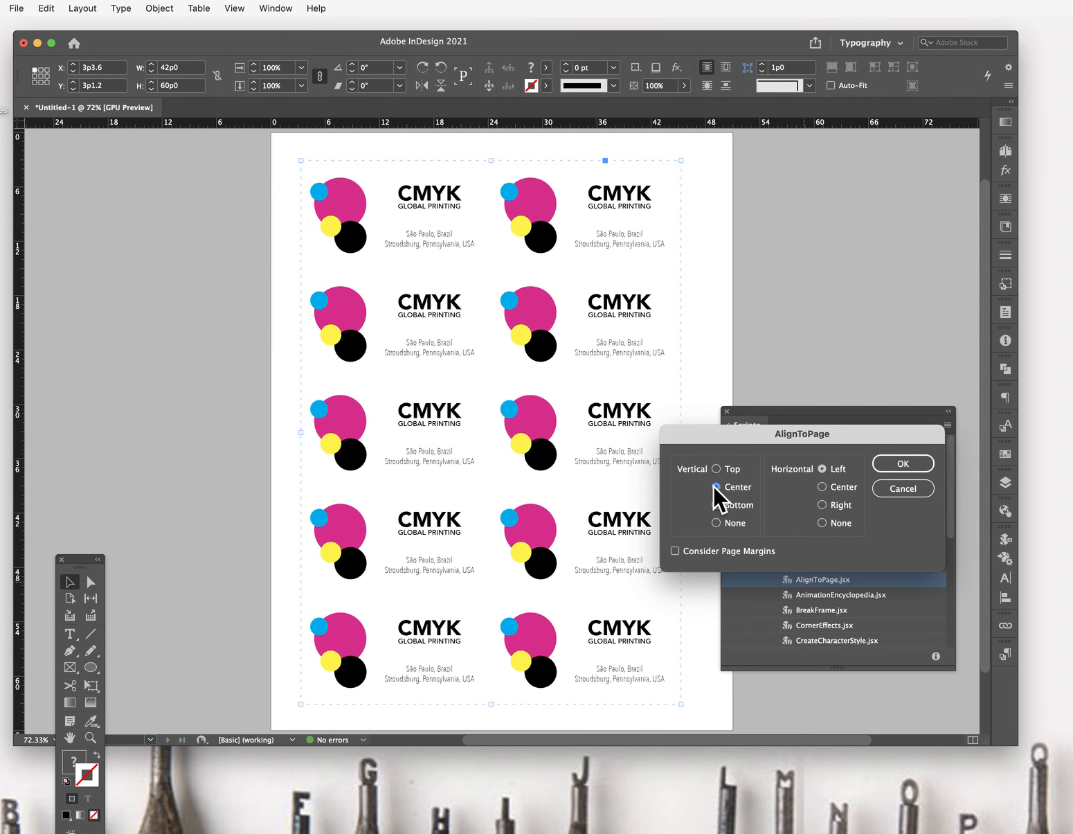
left_click(909, 460)
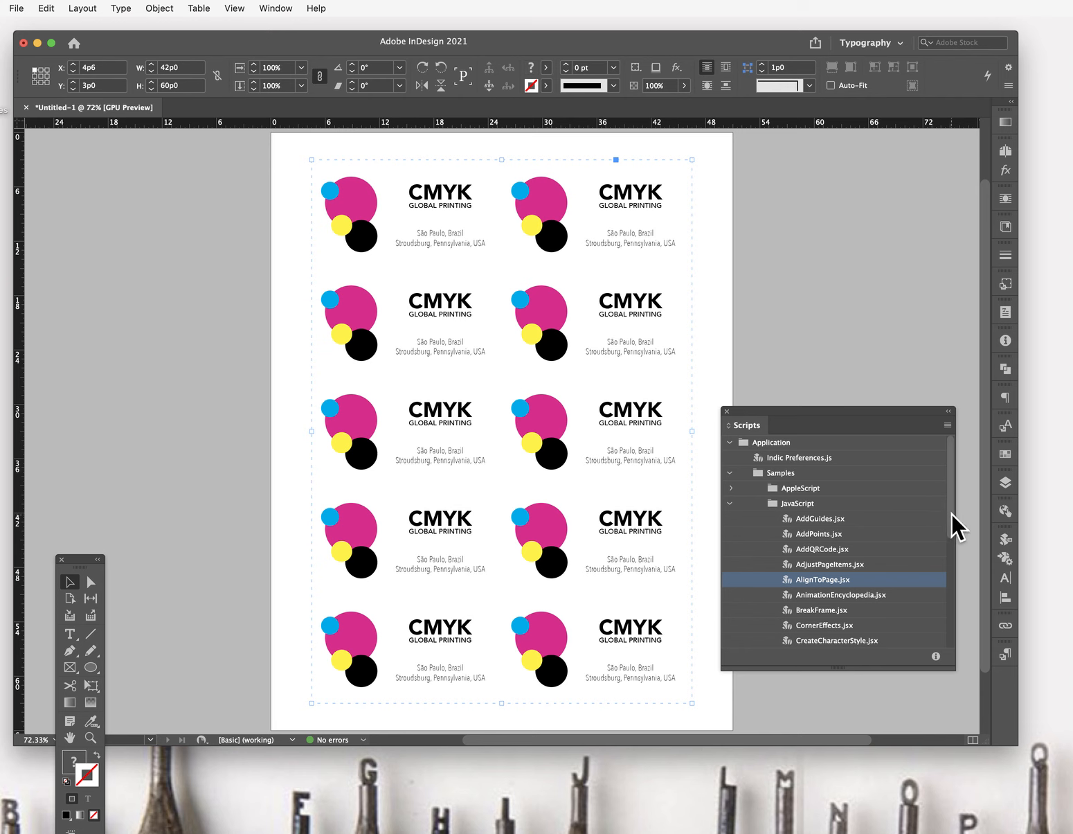
Run the CropMarks.jsx script to draw crop and registration marks around the entire selection, then close the scripts list and deselect everything.
left_click_drag(954, 513, 952, 535)
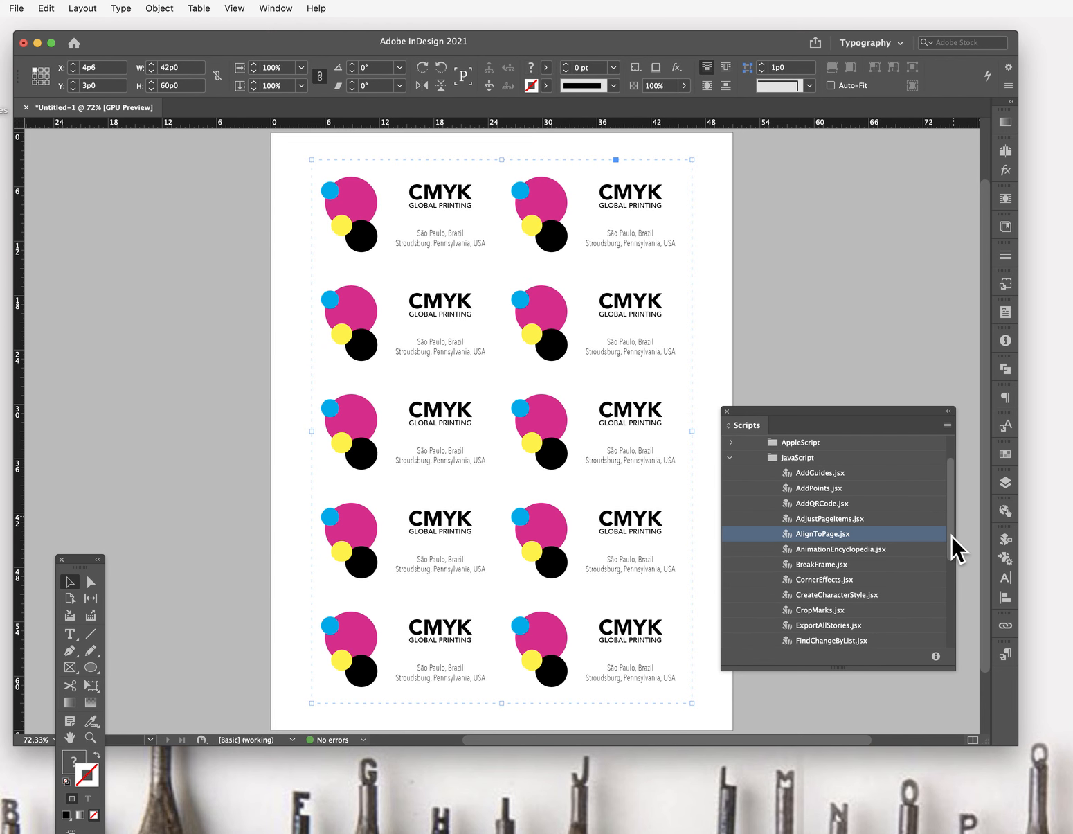
left_click(804, 609)
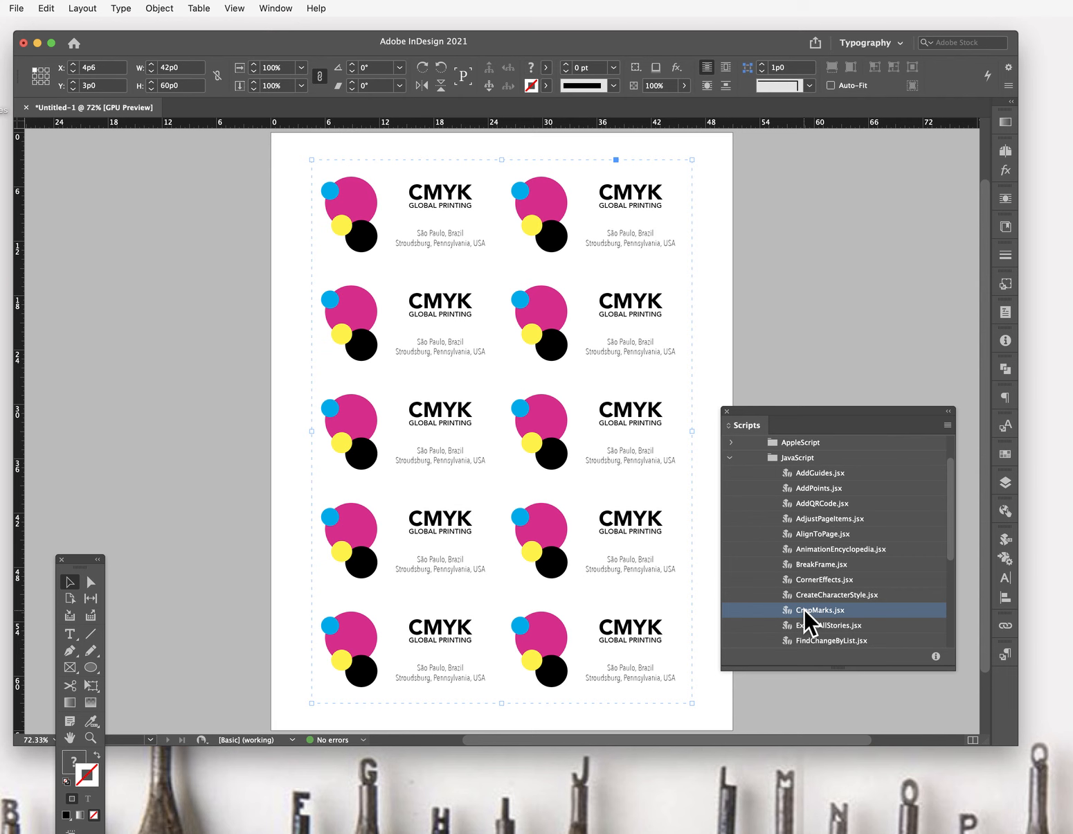
double_click(805, 610)
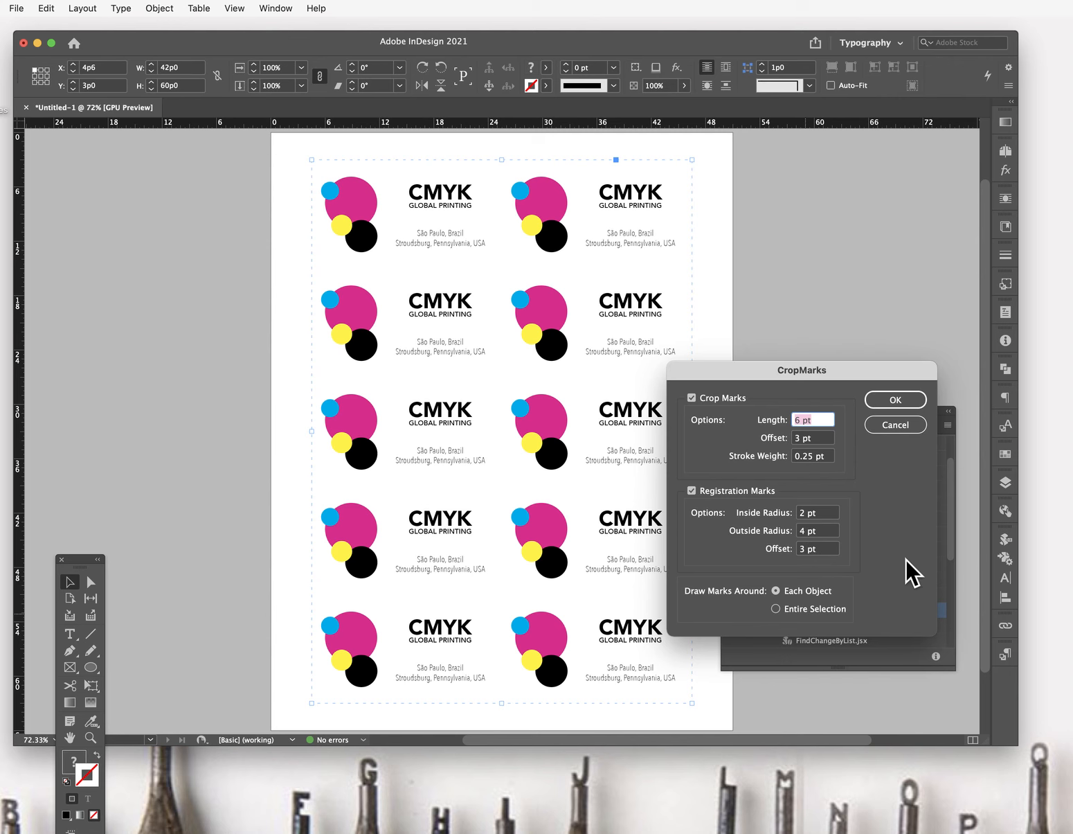
left_click(776, 607)
left_click(891, 398)
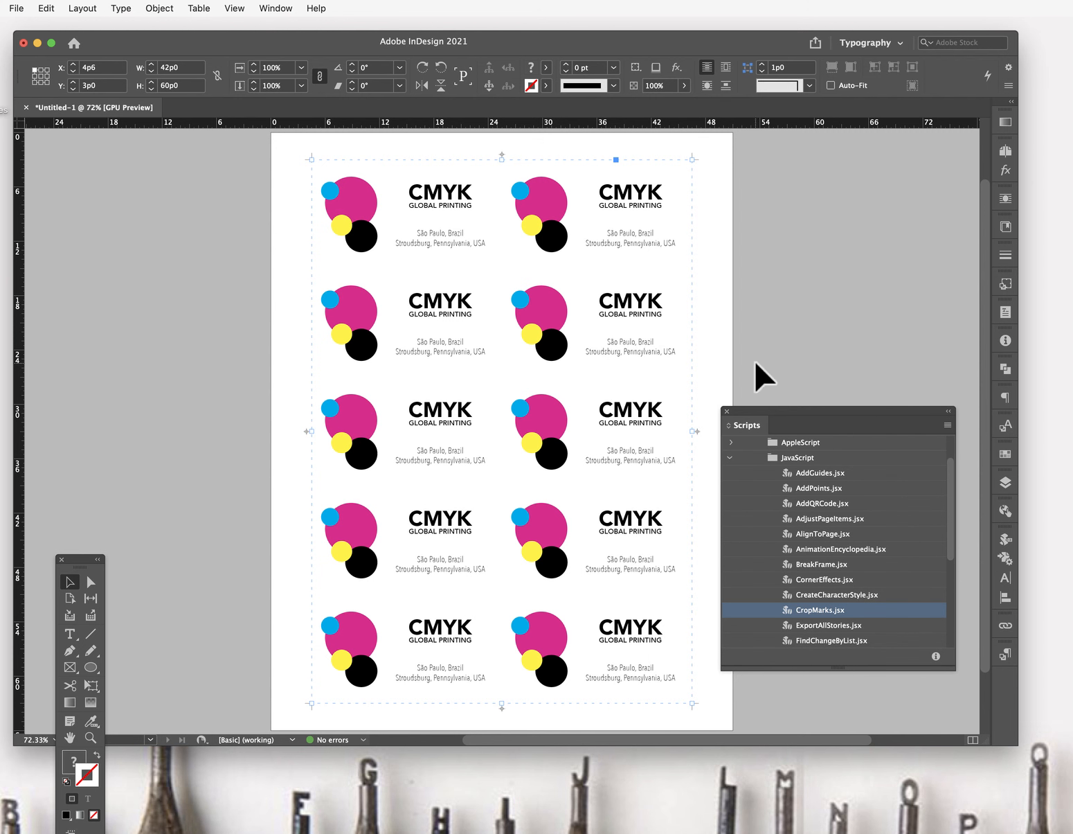
left_click(727, 412)
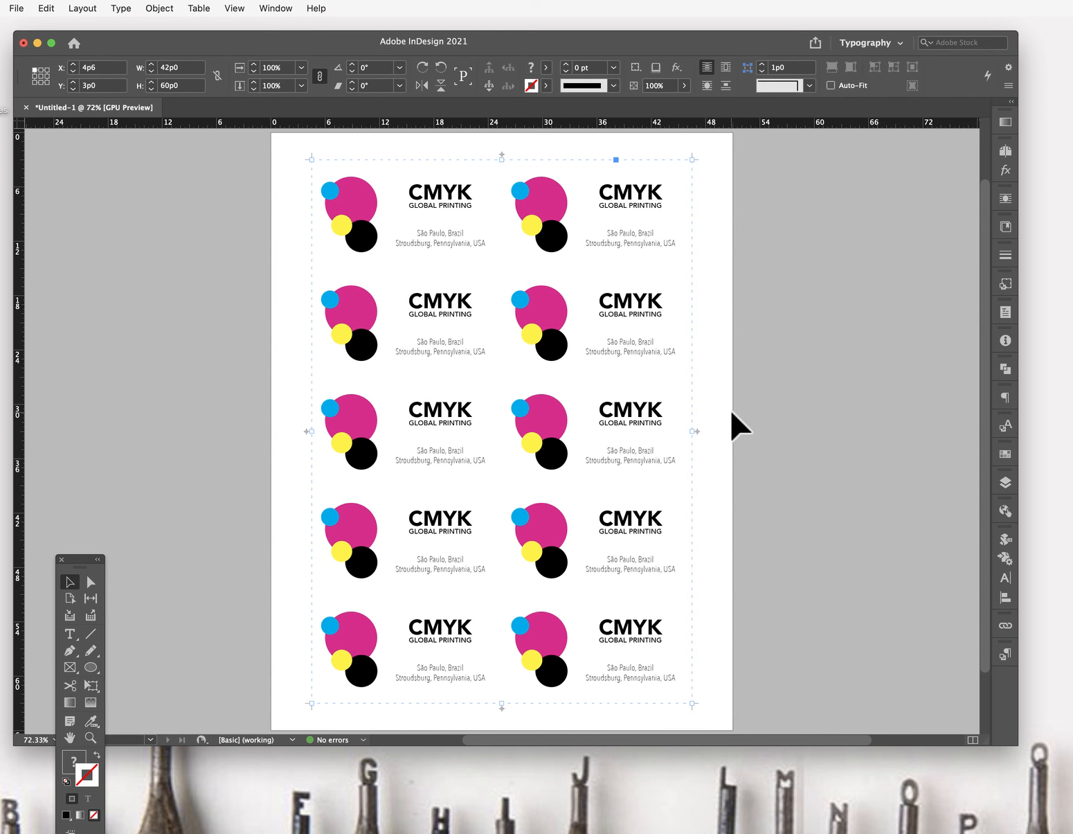
left_click(752, 315)
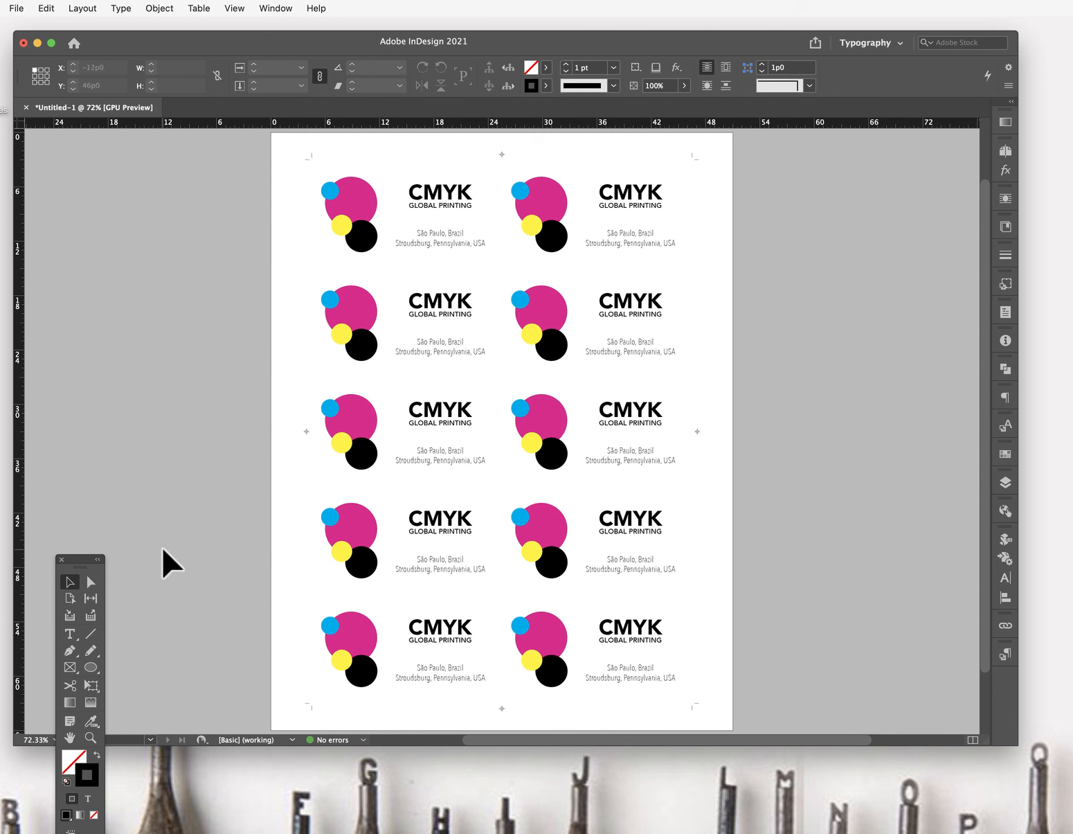
Select the two short horizontal crop marks at the upper-left and upper-right corners of the card grid together.
left_click(89, 737)
left_click(288, 153)
left_click(375, 158)
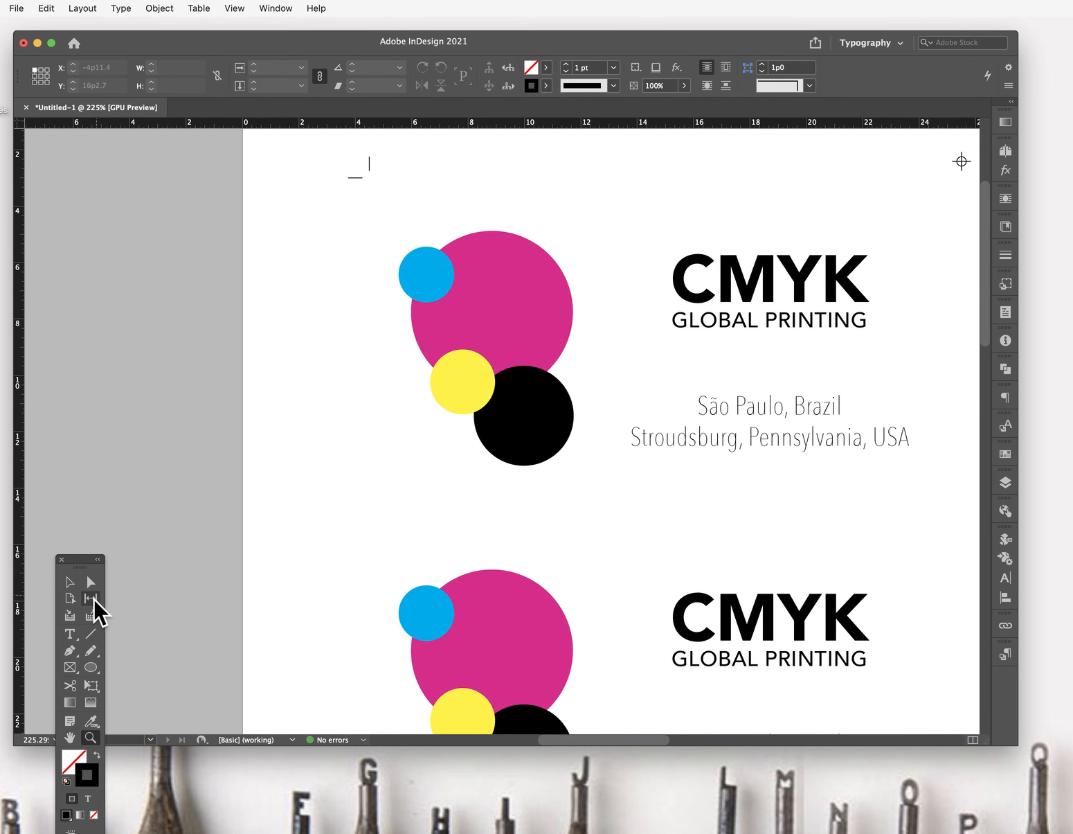
left_click(66, 582)
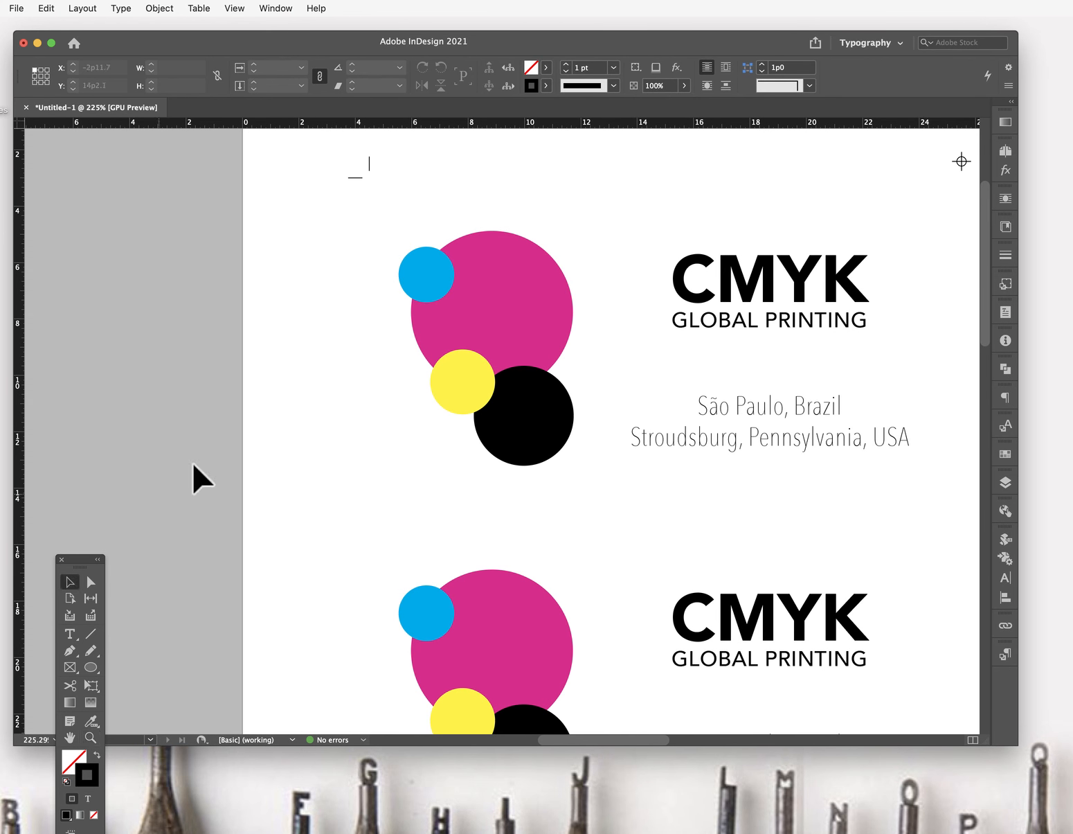
left_click(355, 177)
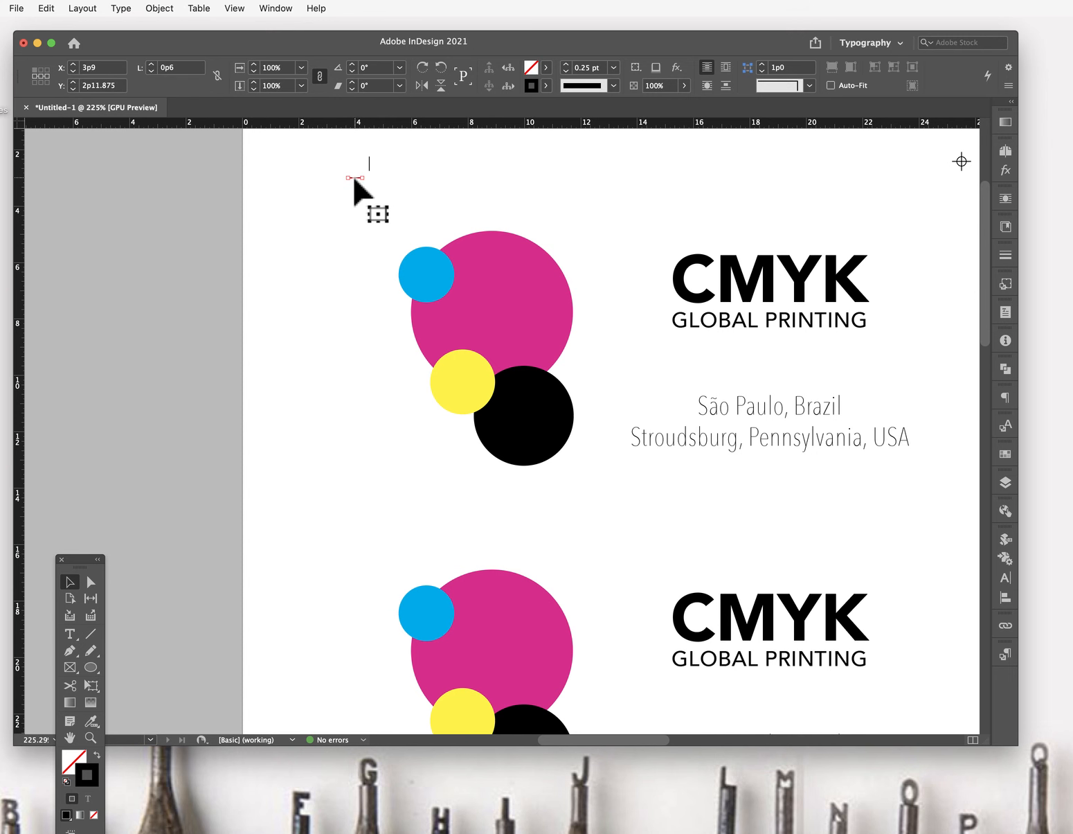
left_click_drag(575, 738, 690, 740)
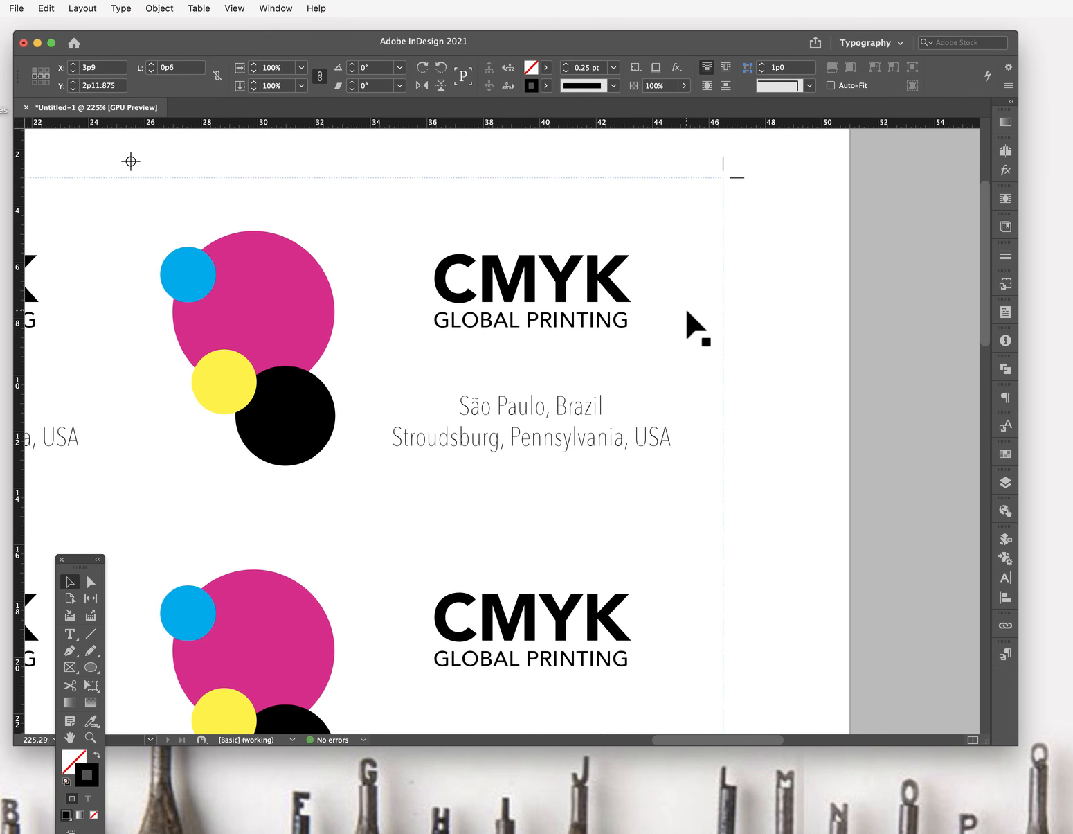
left_click(736, 177)
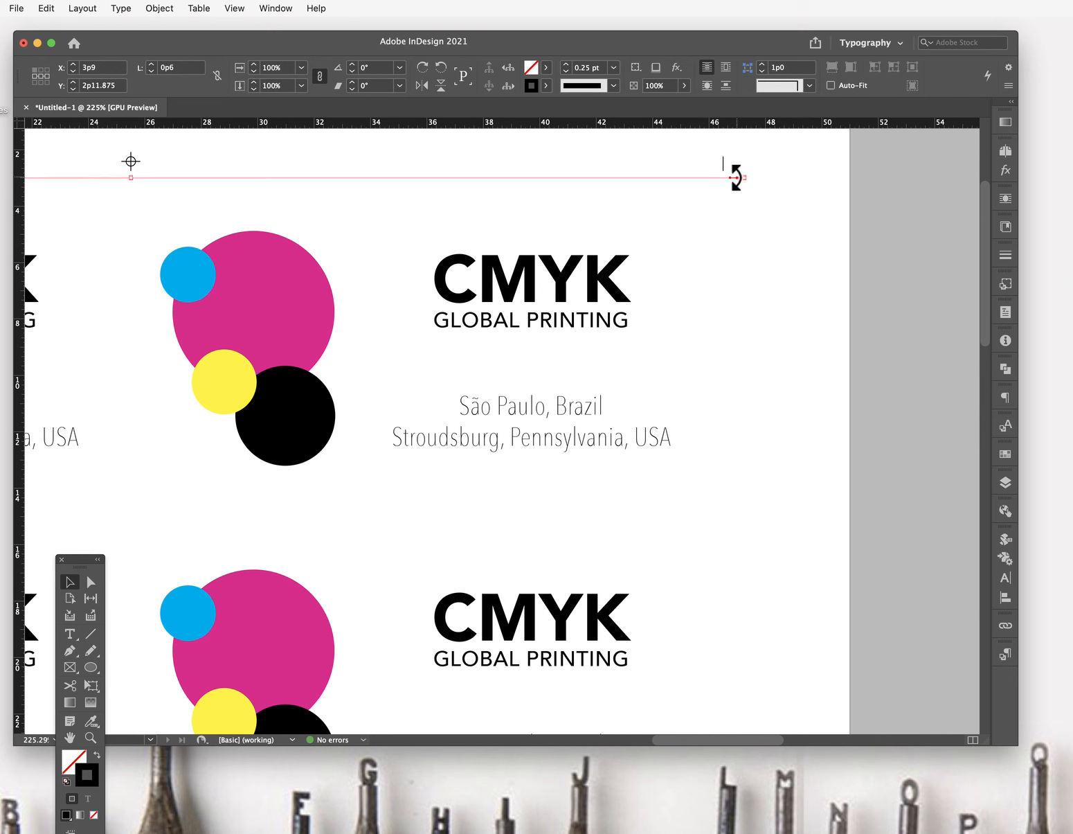
Step and Repeat the selected crop marks without a grid, using count 5, vertical offset 12p0 and horizontal offset 0, then deselect them.
left_click(46, 9)
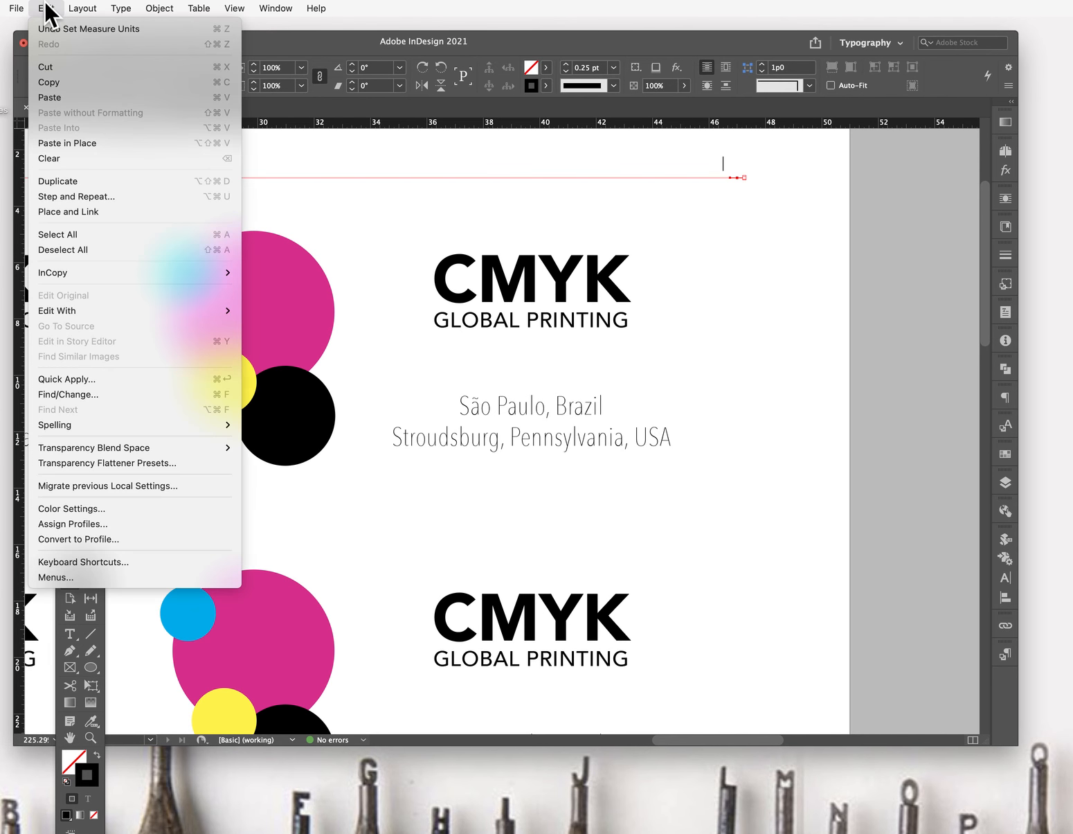
left_click(65, 192)
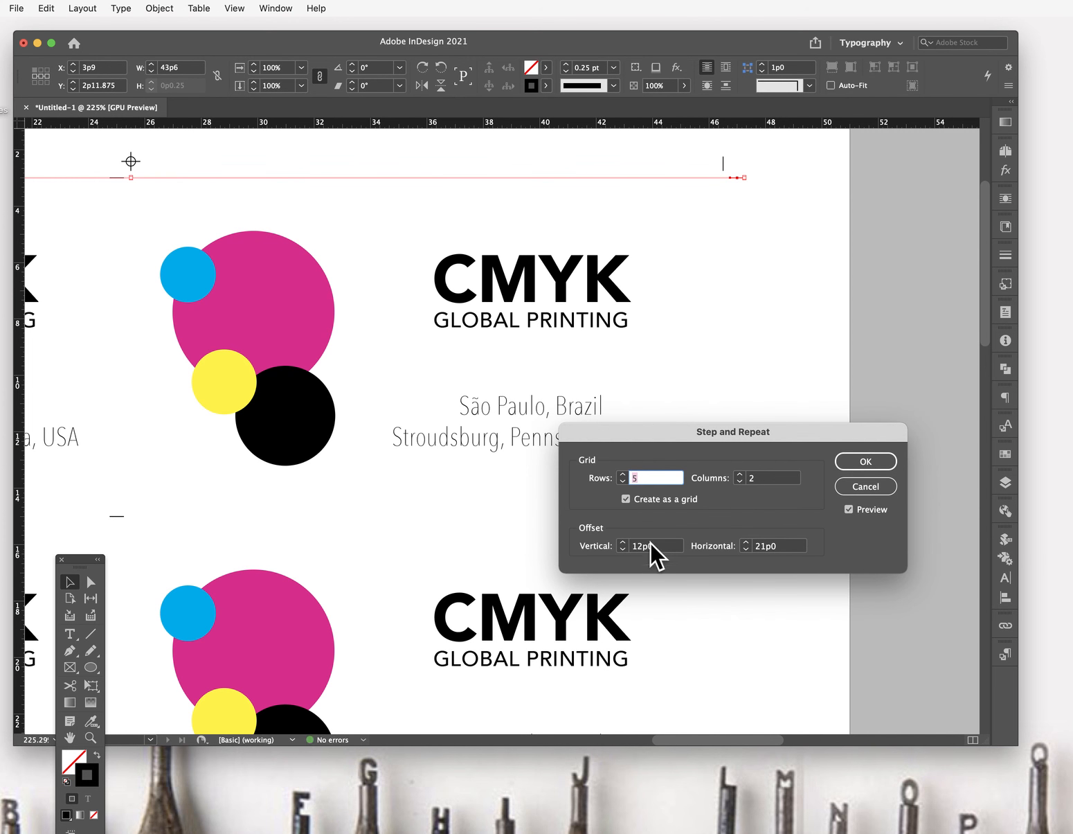
left_click(626, 498)
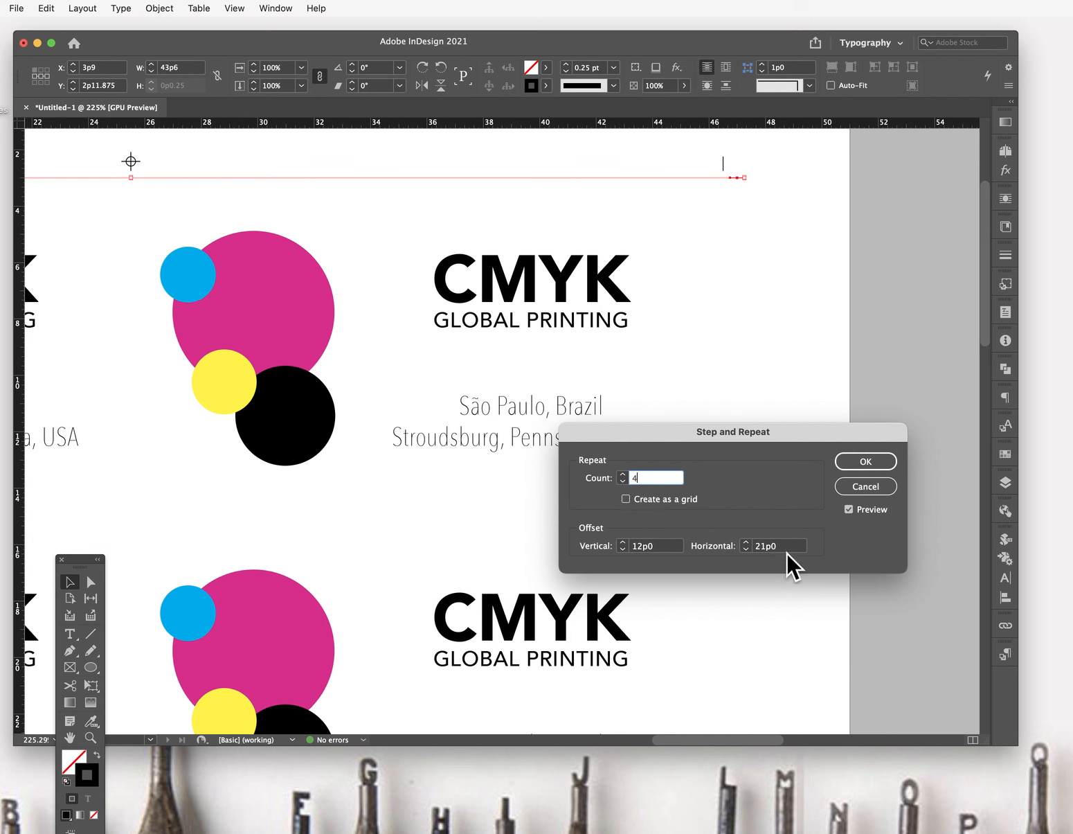
left_click(767, 546)
left_click(807, 528)
left_click(778, 547)
left_click_drag(754, 545, 774, 546)
key("BackSpace")
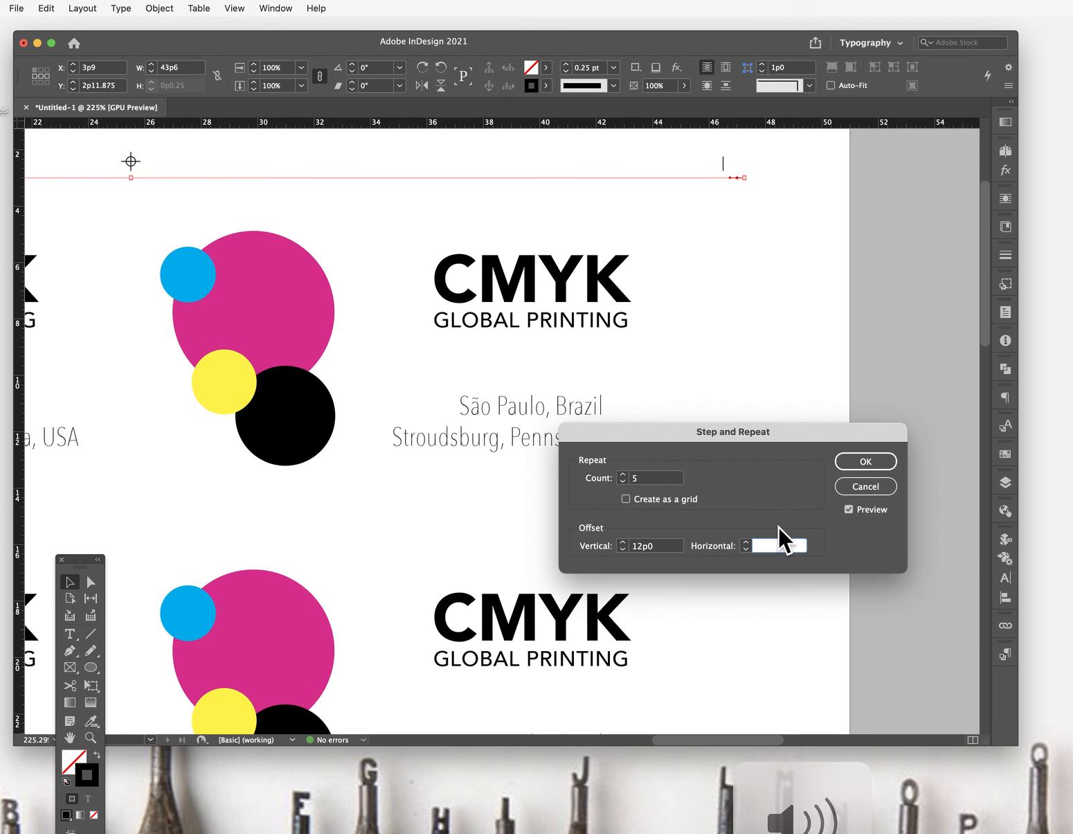
type("0")
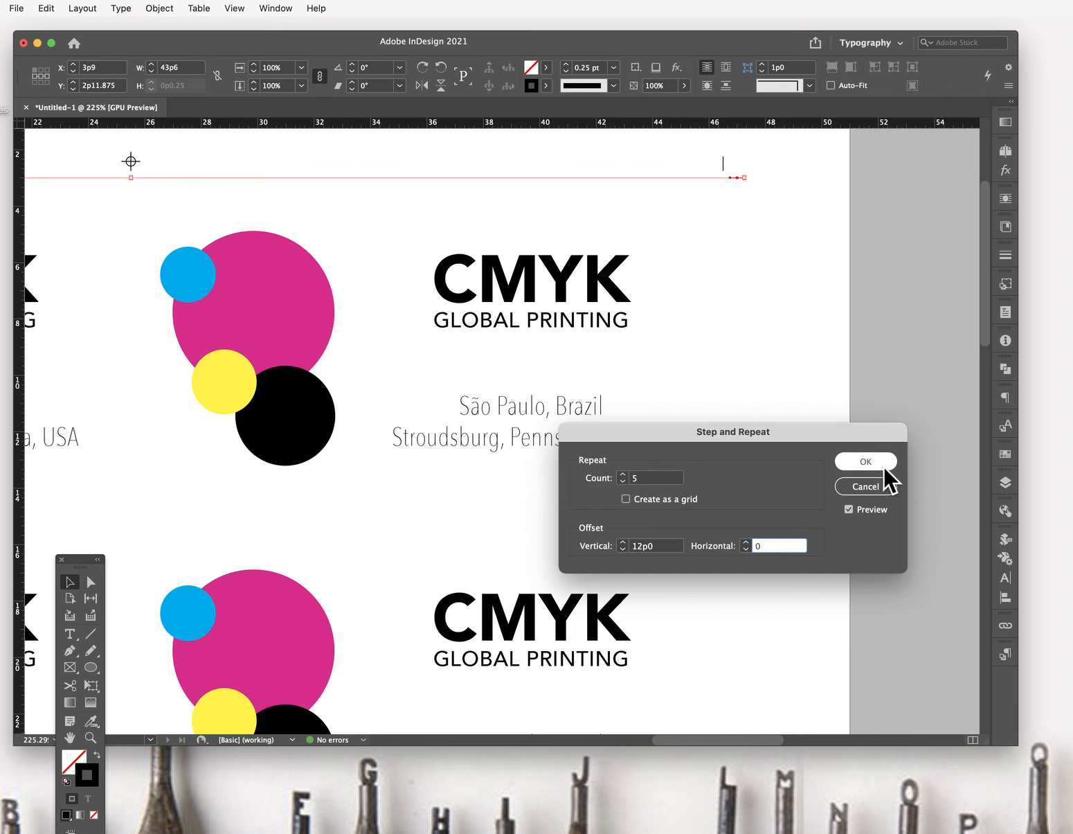
left_click(868, 455)
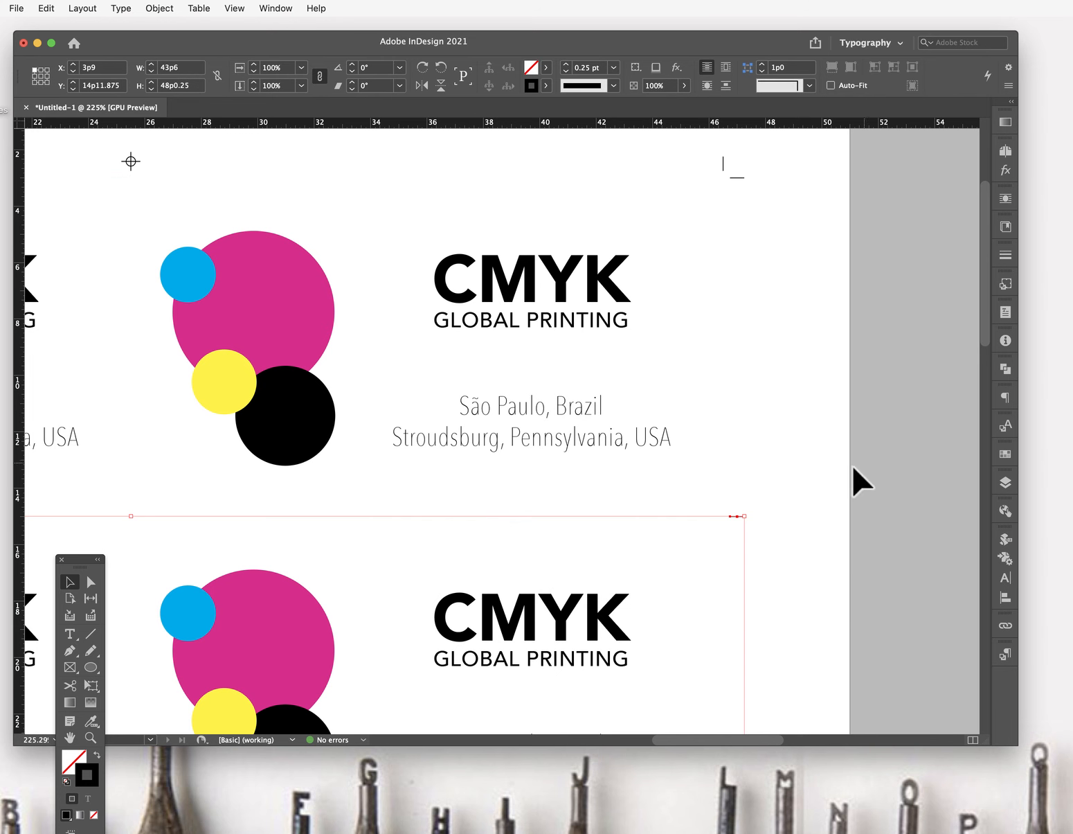
left_click(868, 512)
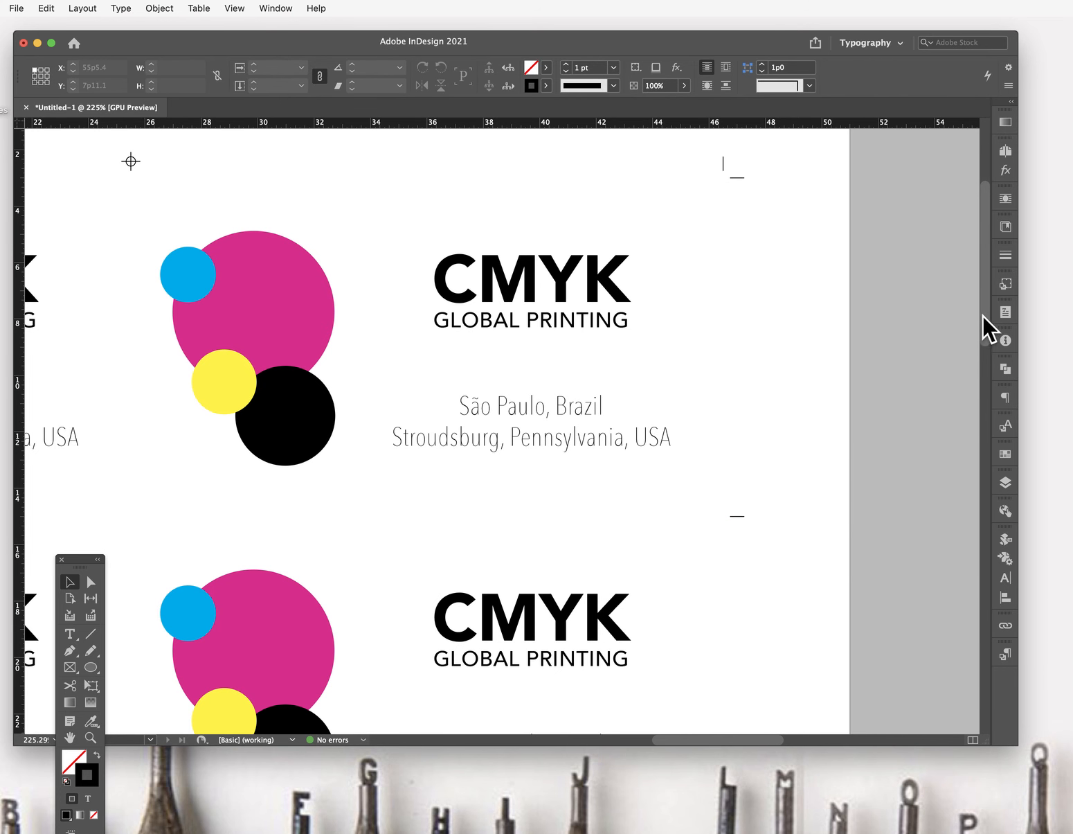
left_click_drag(984, 316, 933, 635)
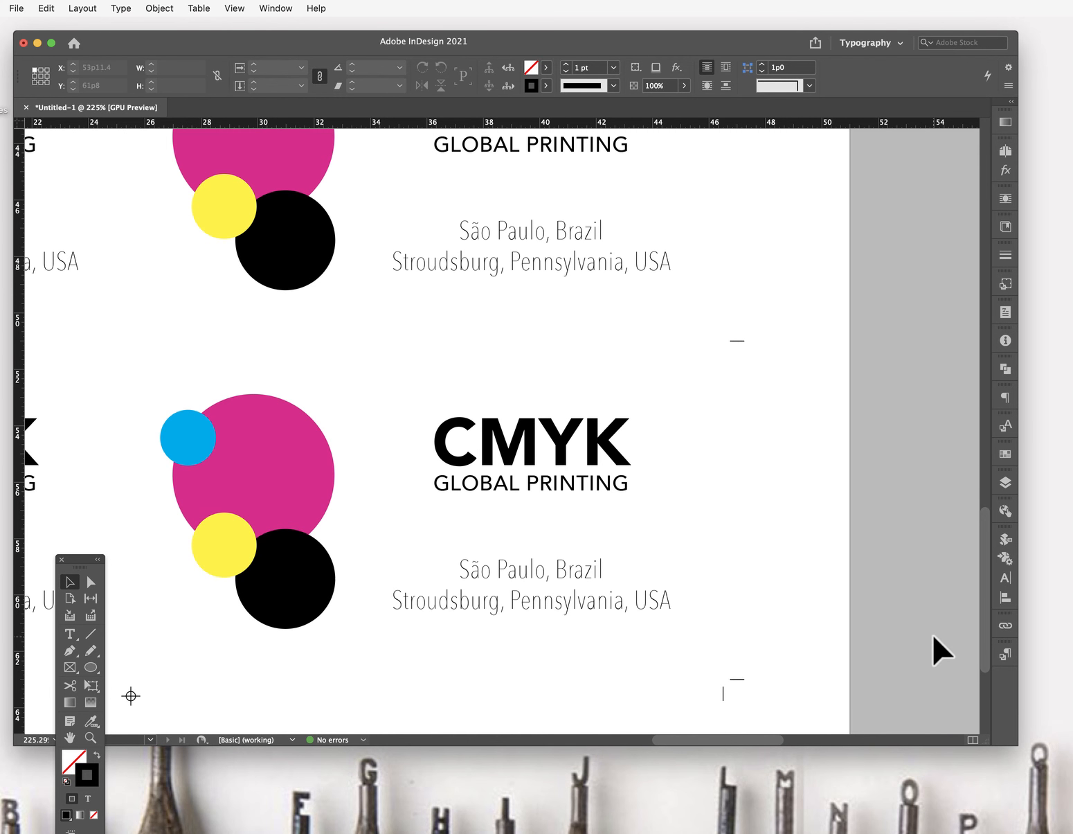